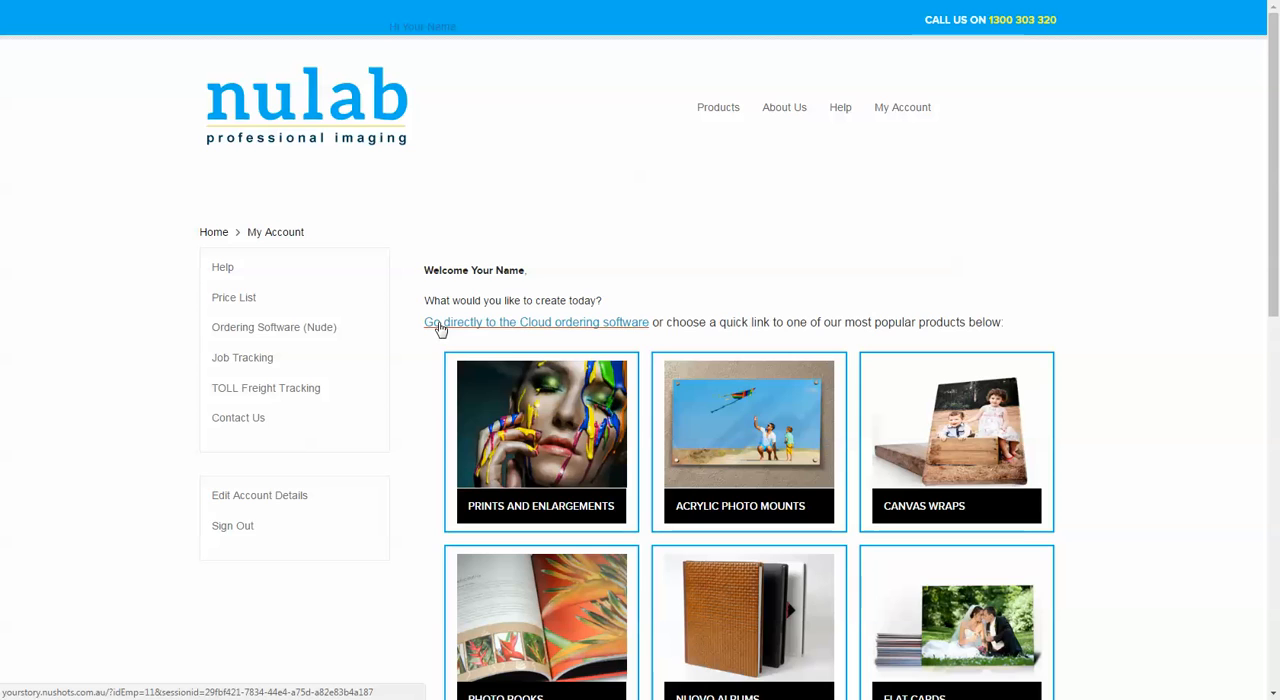
Go to the Cloud ordering software and choose the 40x50cm (16x20") Stretched Canvas Print from the canvas wraps
click(441, 328)
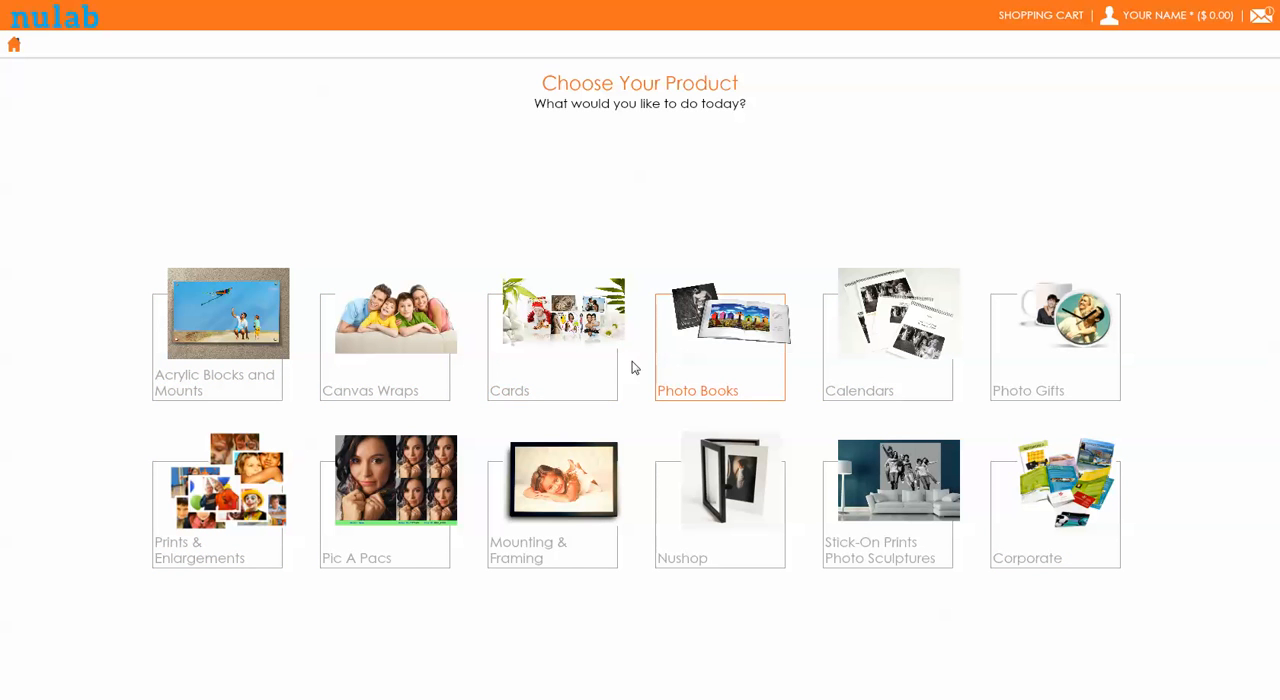
click(381, 334)
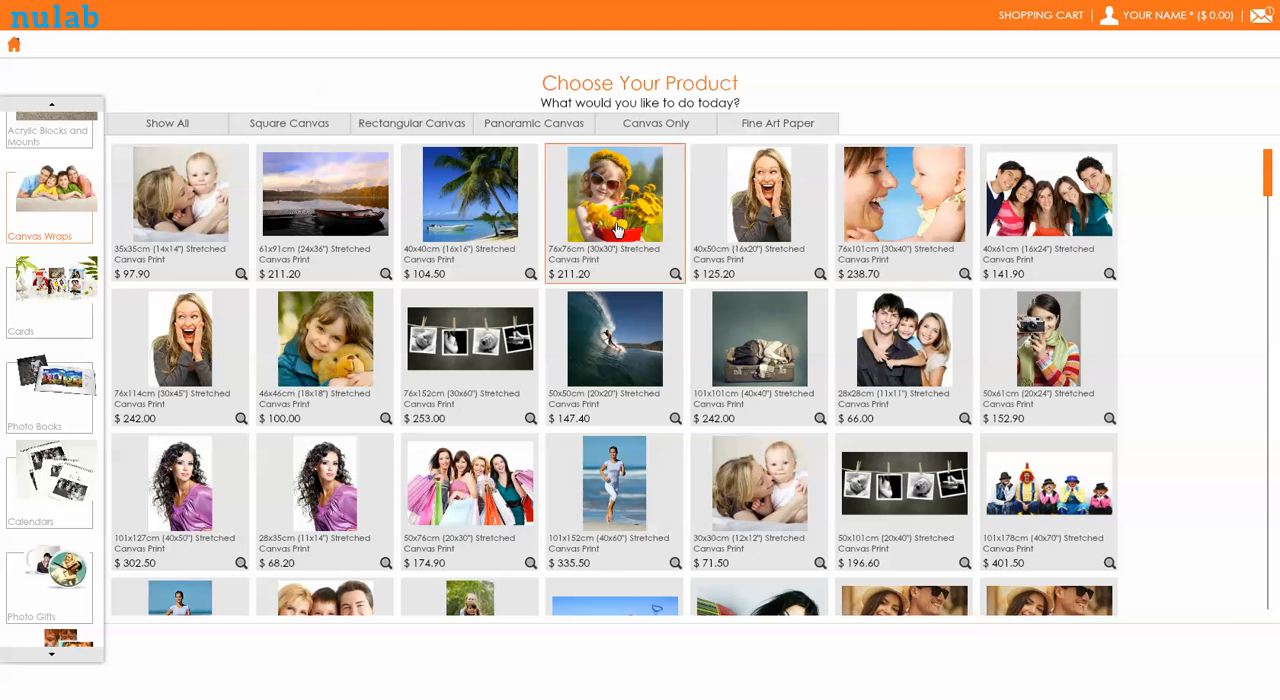
click(726, 229)
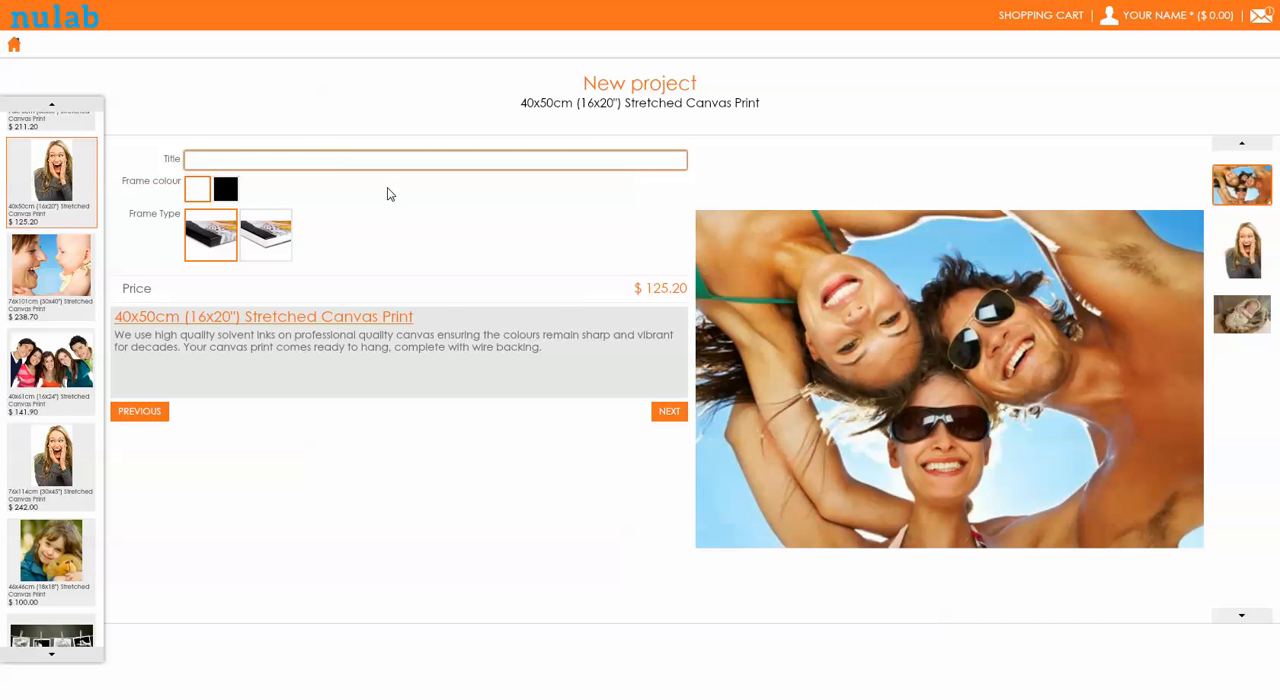
Title the new project "sample canvas" and choose the Image Wrap frame type
text(sample canvas)
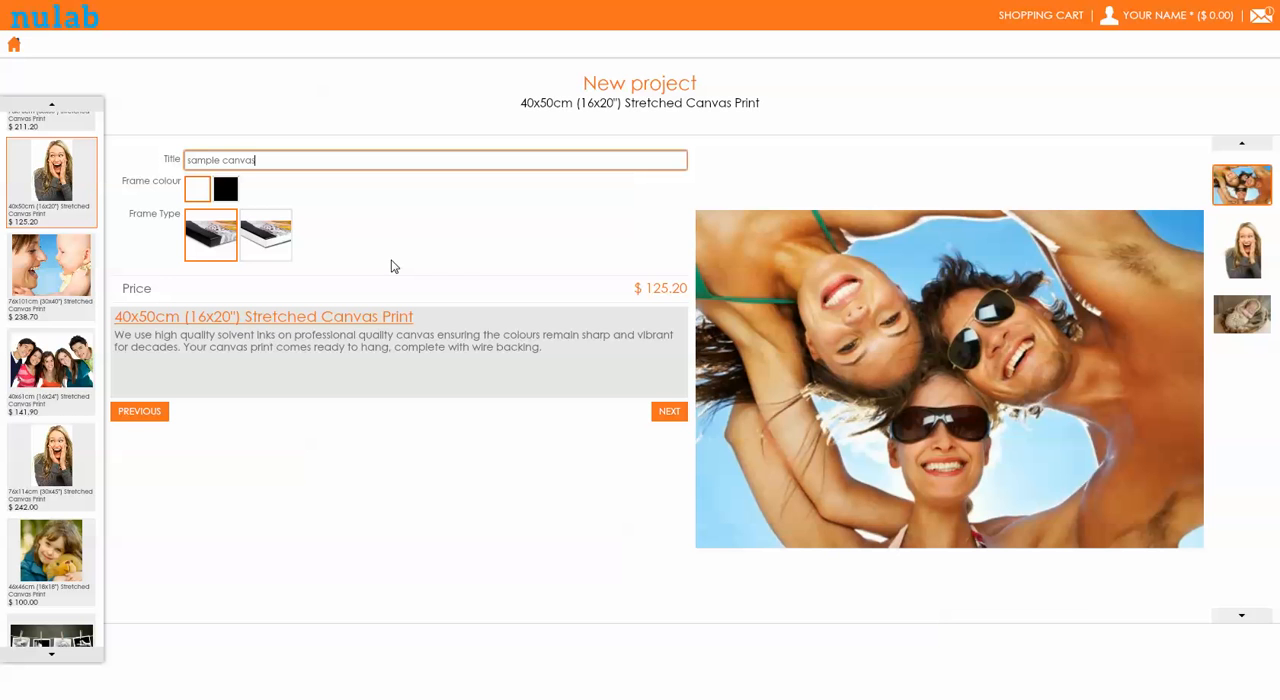
click(200, 254)
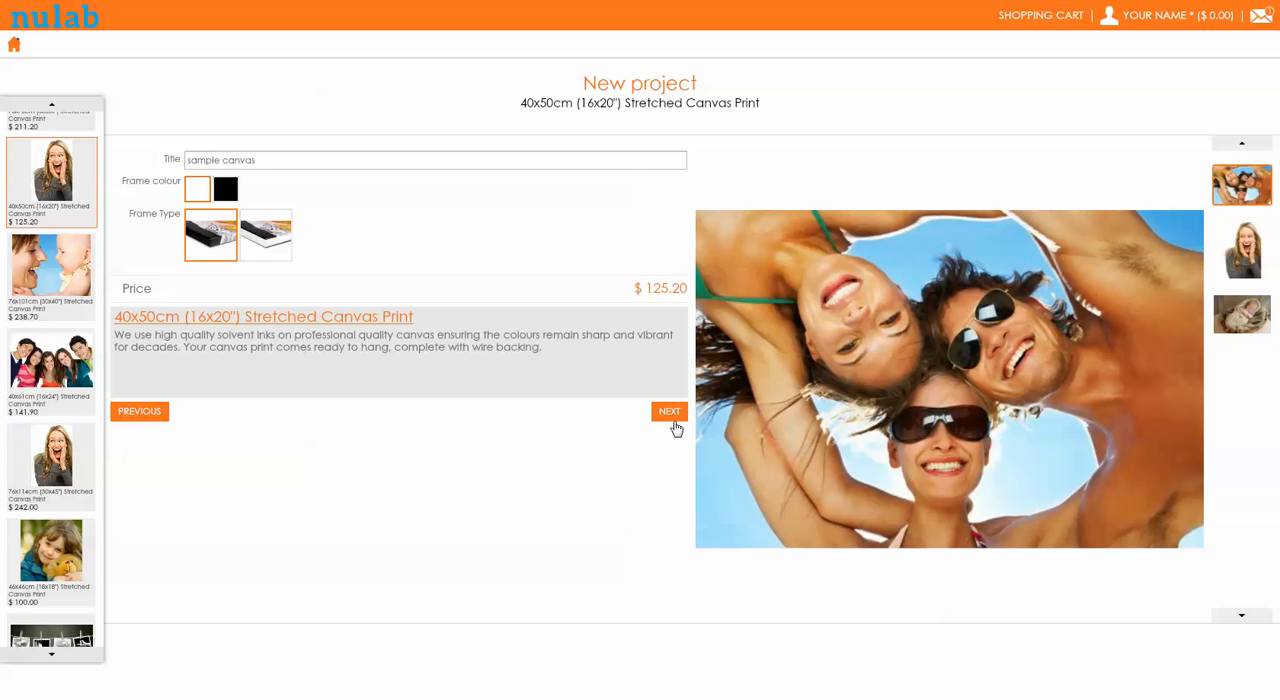
Try the black frame colour and the White Wrap frame type, returning to white and Image Wrap
click(222, 196)
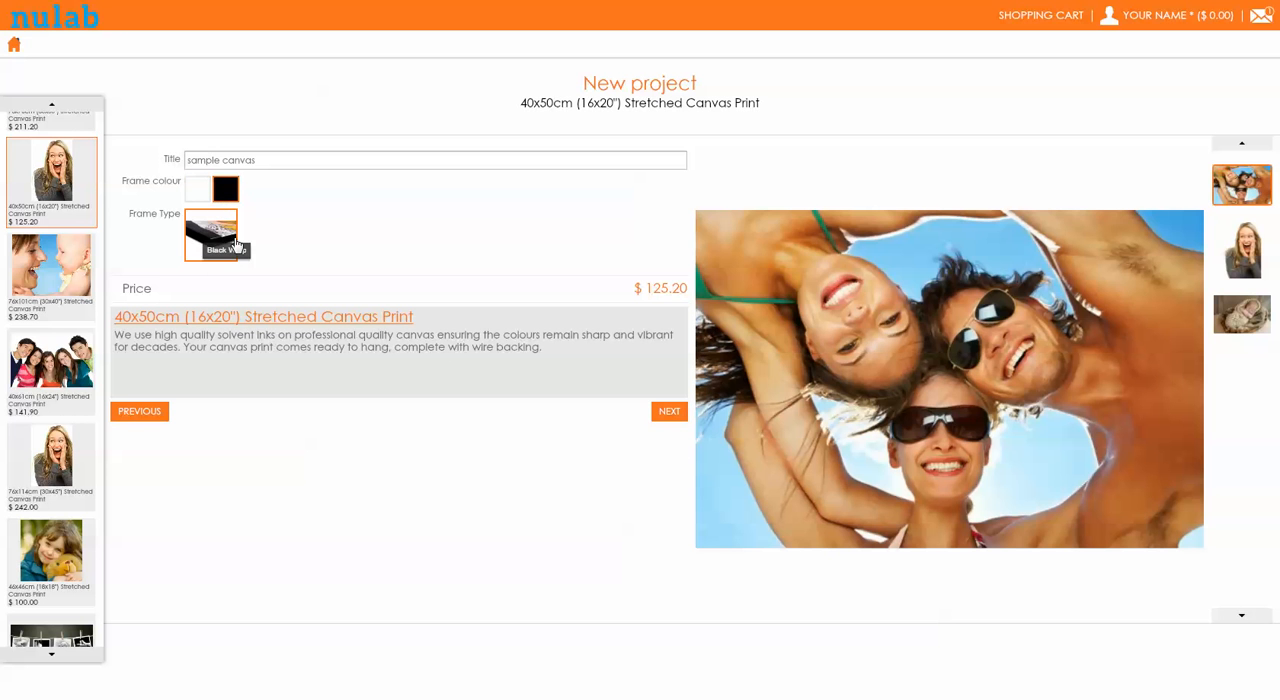
click(200, 190)
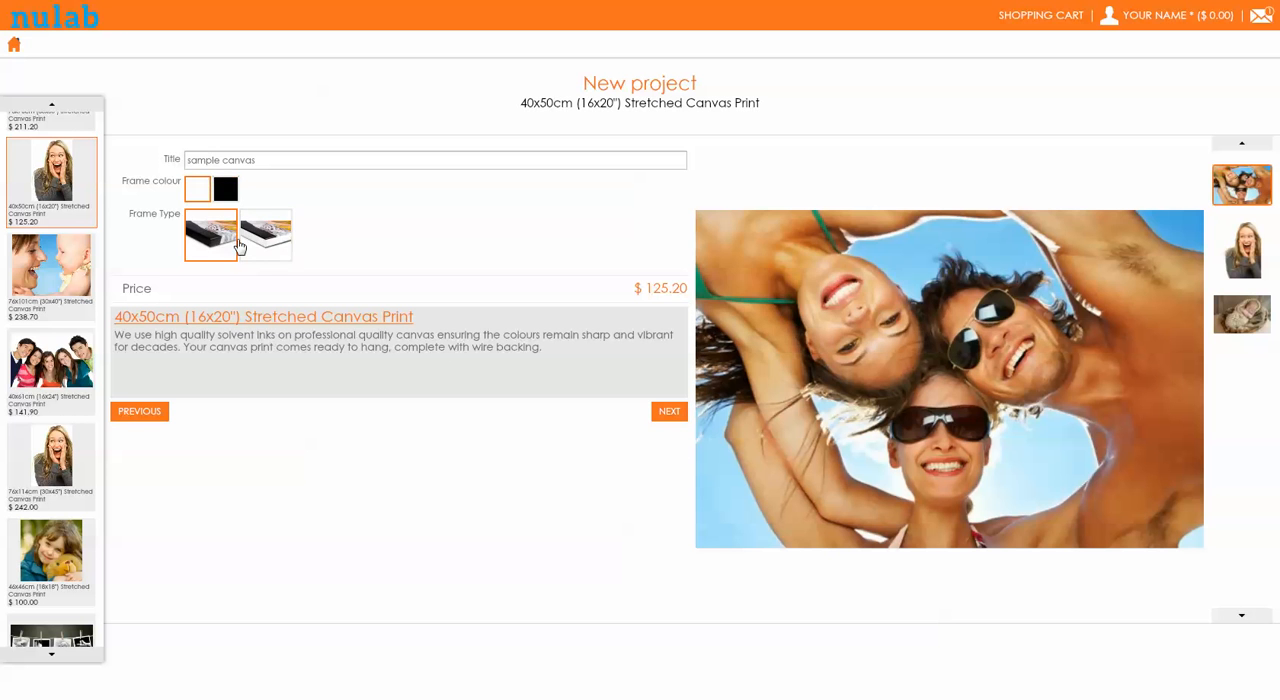
click(262, 240)
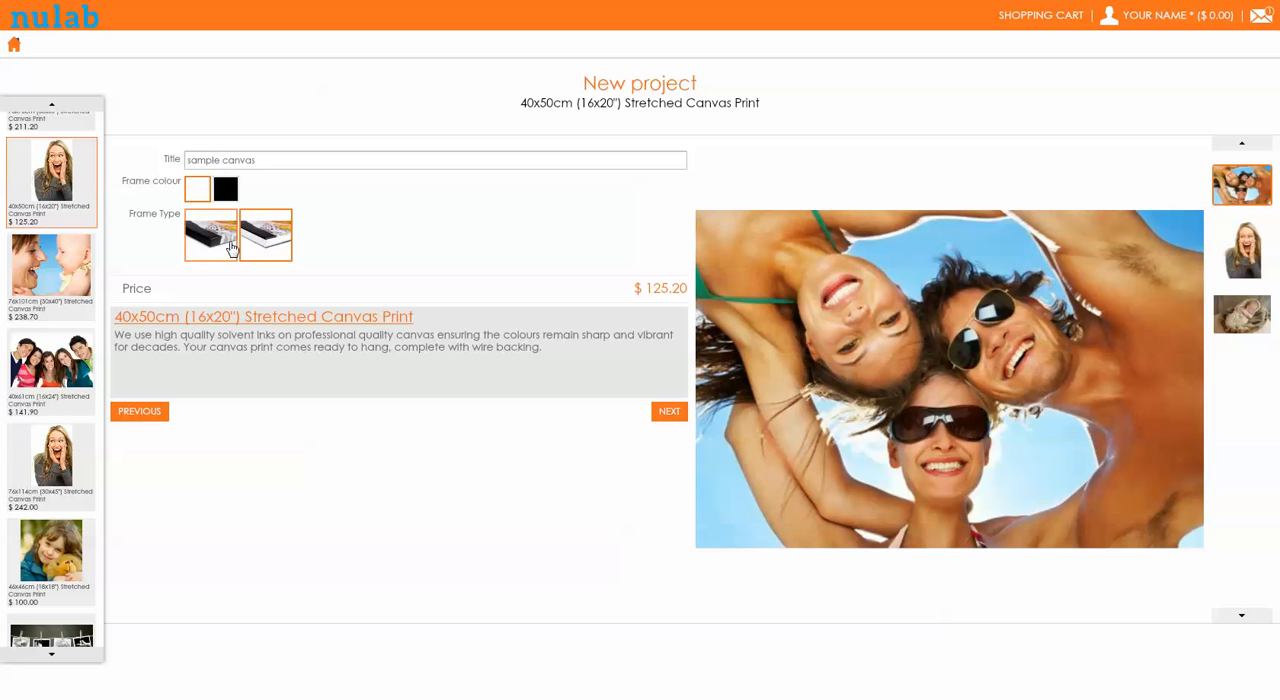
click(215, 244)
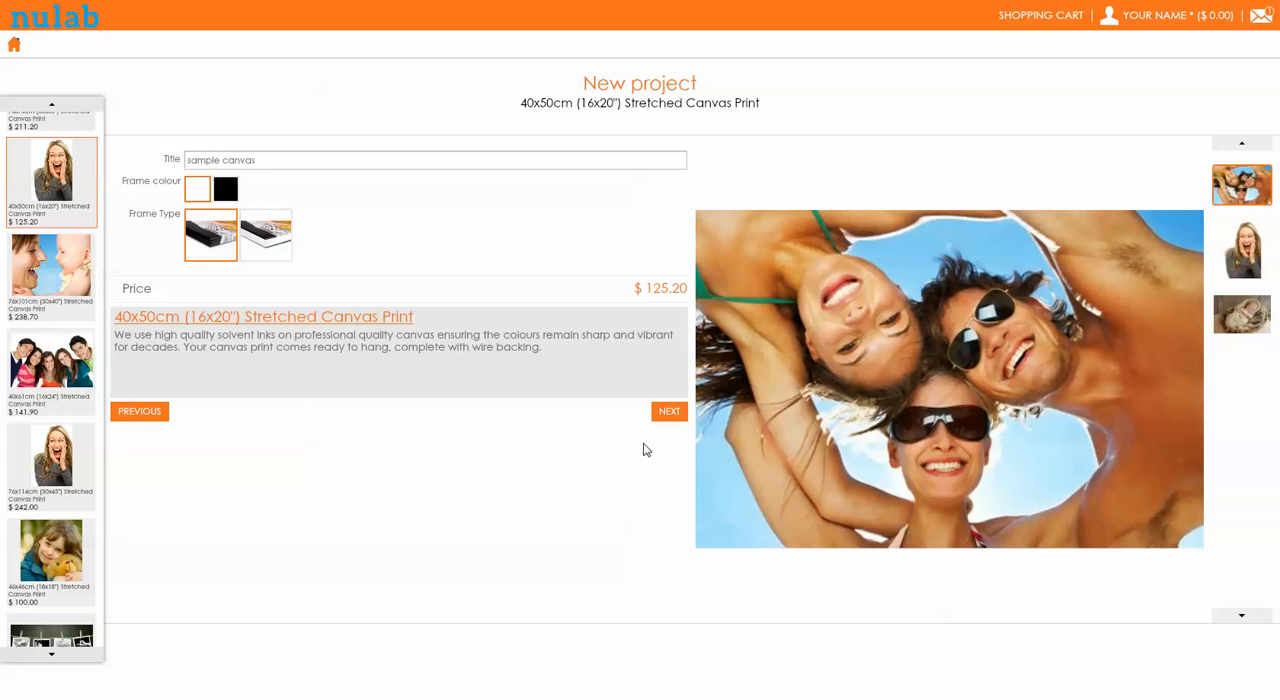
Continue with the project and upload shutterstock_64286197.jpg from the computer, acknowledging the upload warning
click(670, 413)
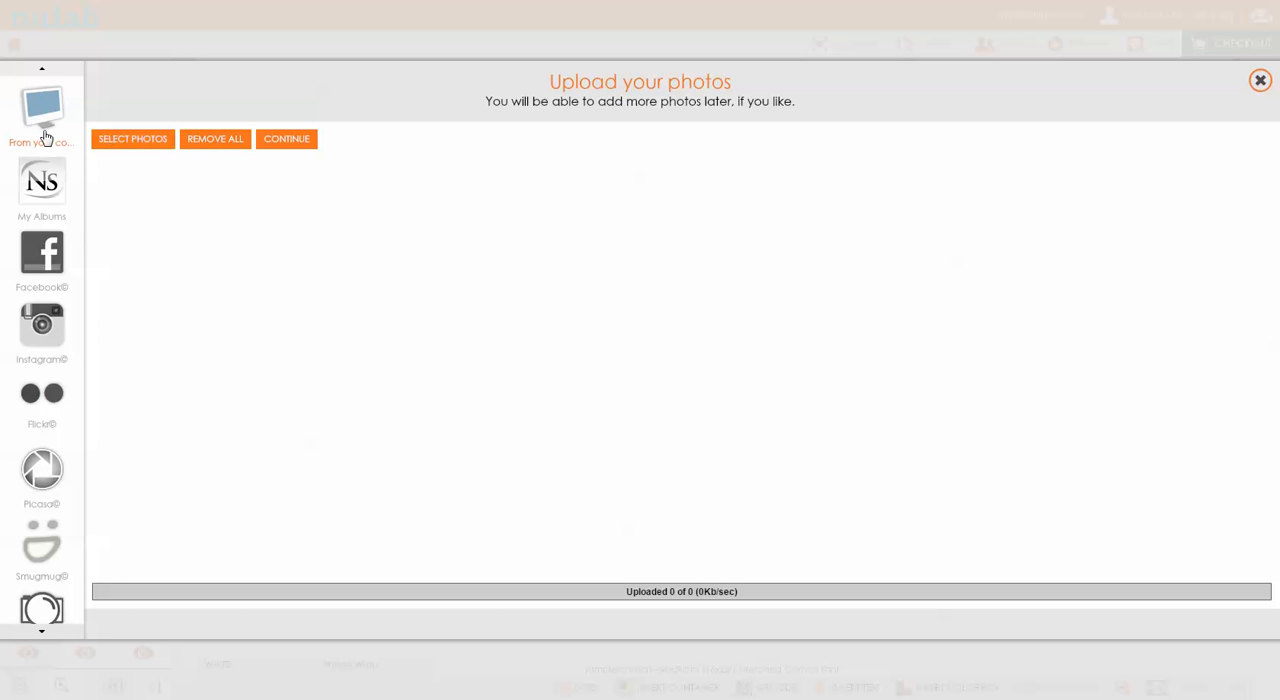
click(151, 143)
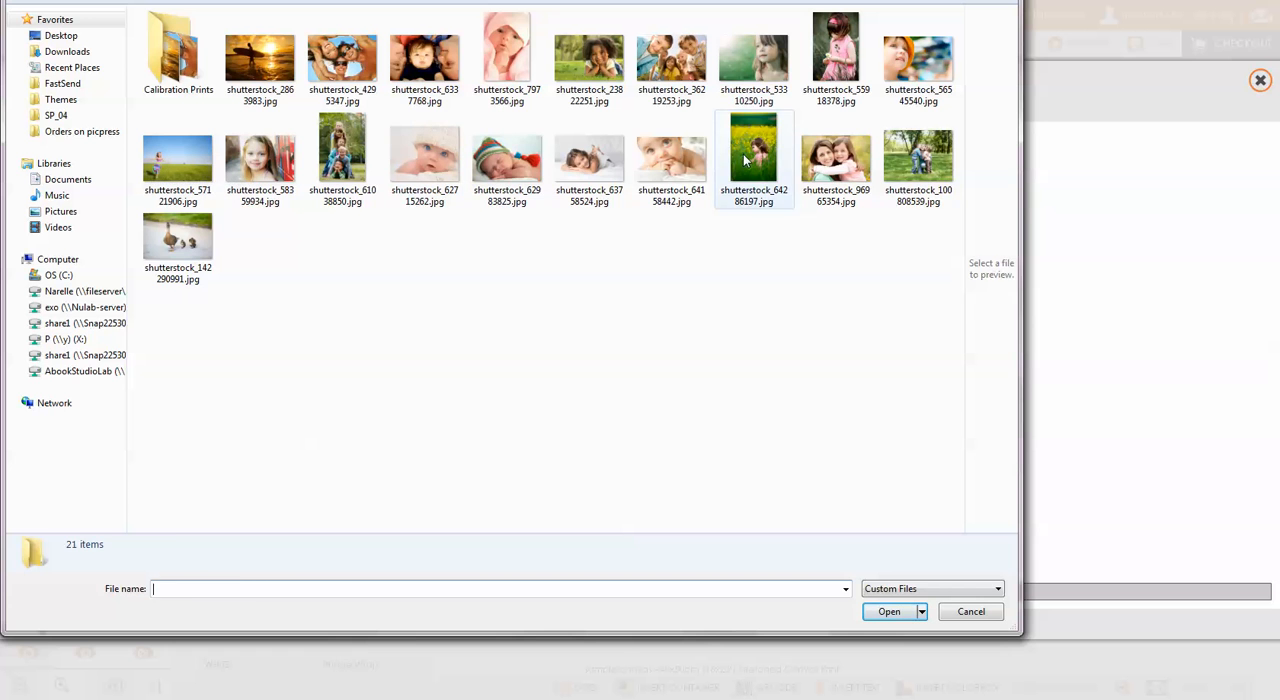
click(745, 160)
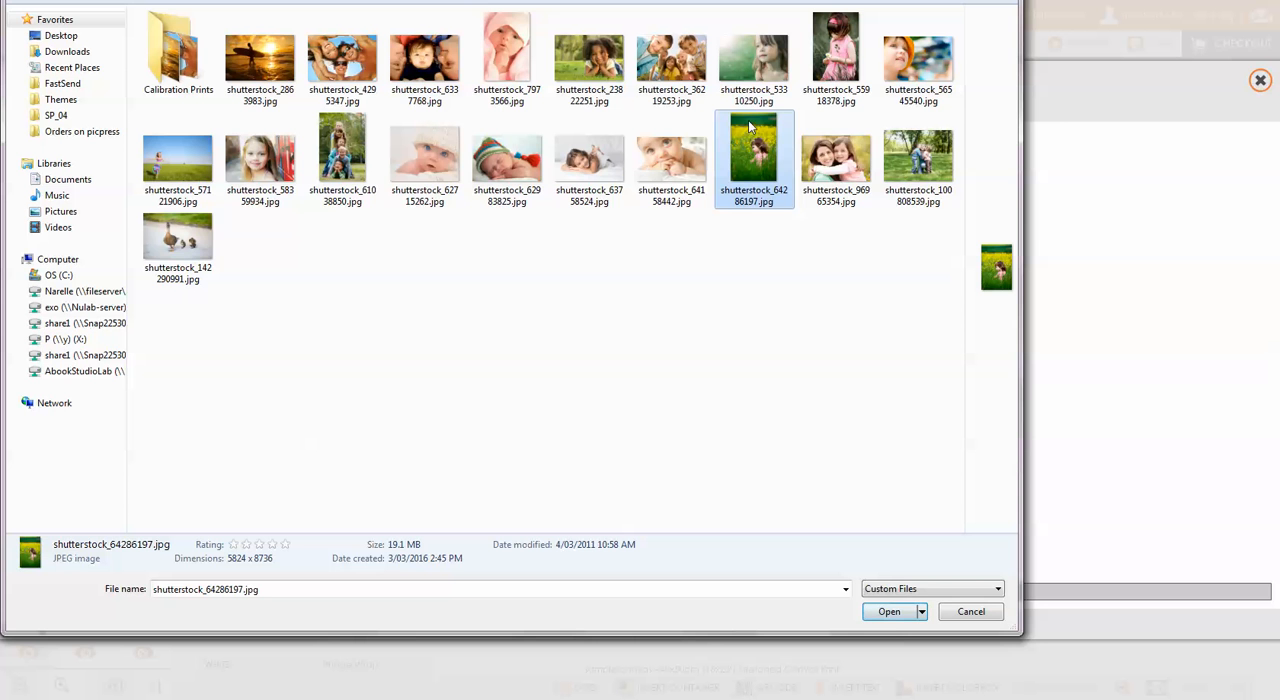
click(891, 612)
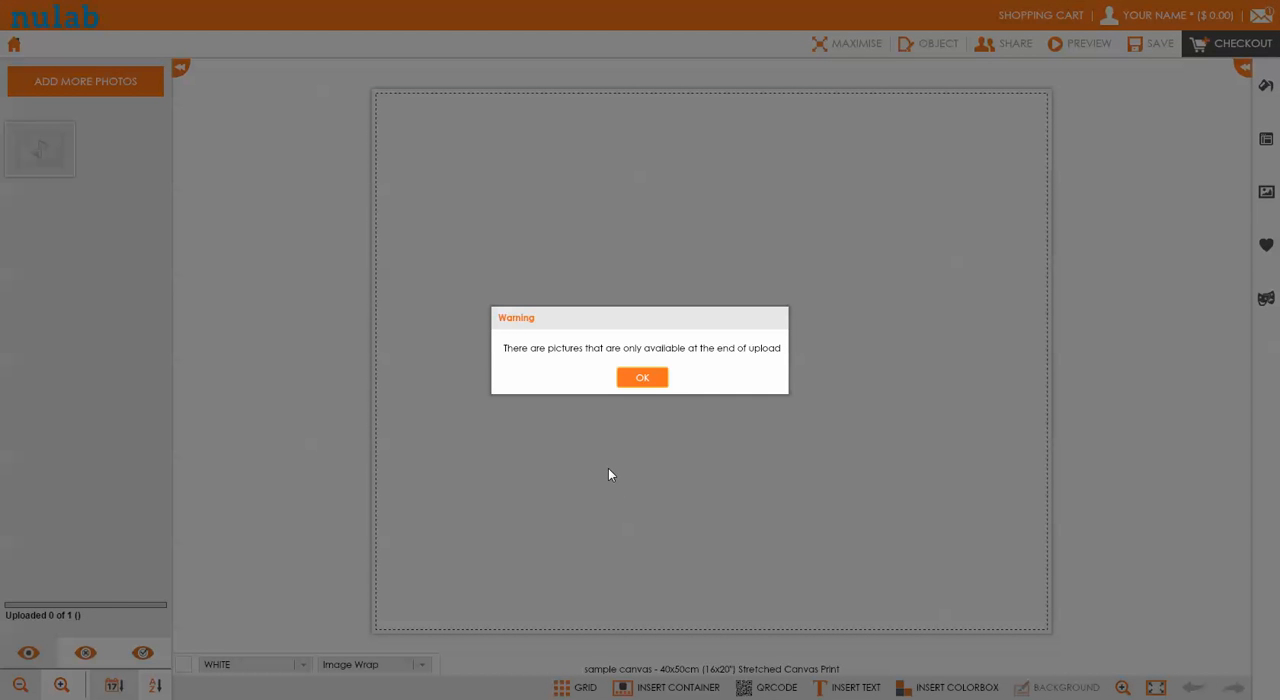
click(641, 380)
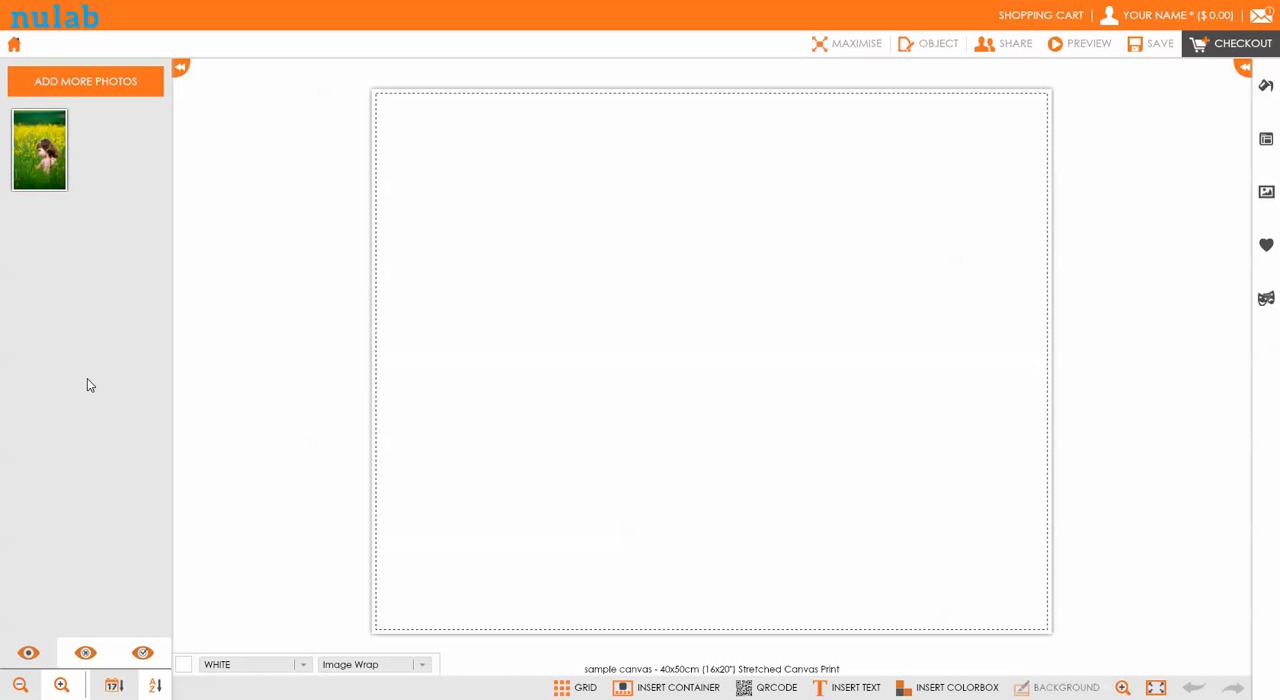
Send the uploaded photo to the canvas background and delete the background image again
mouse_move(45, 152)
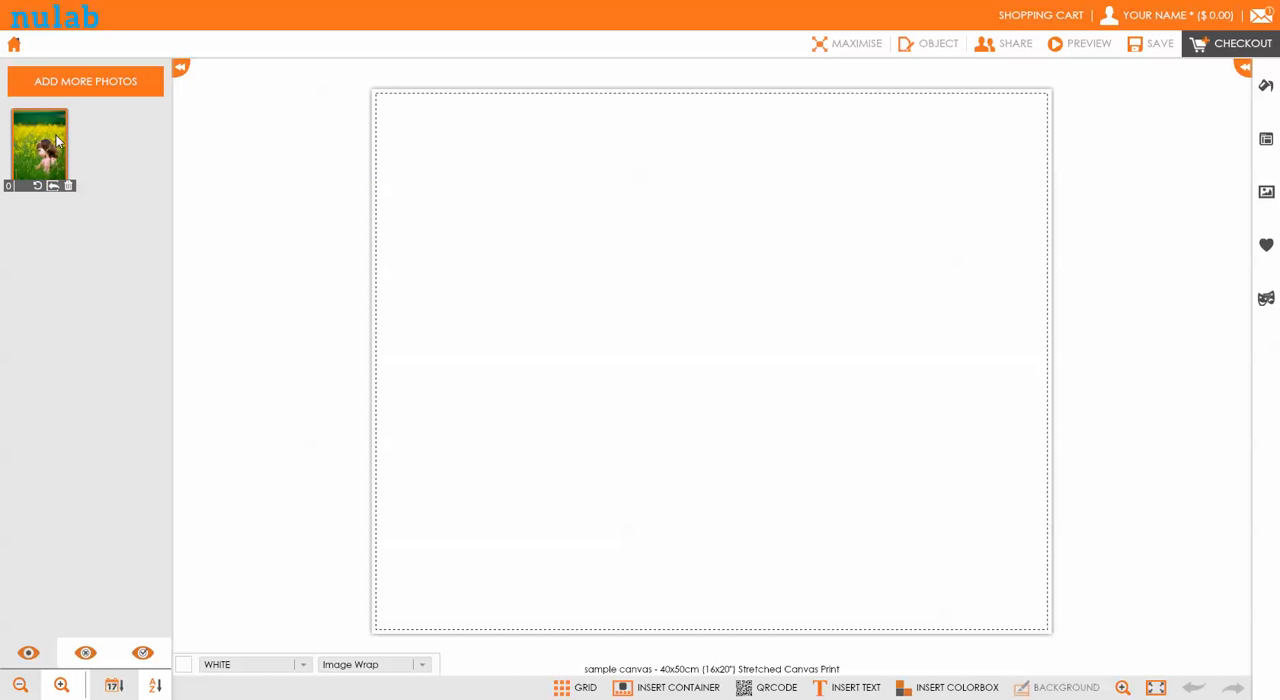
click(57, 190)
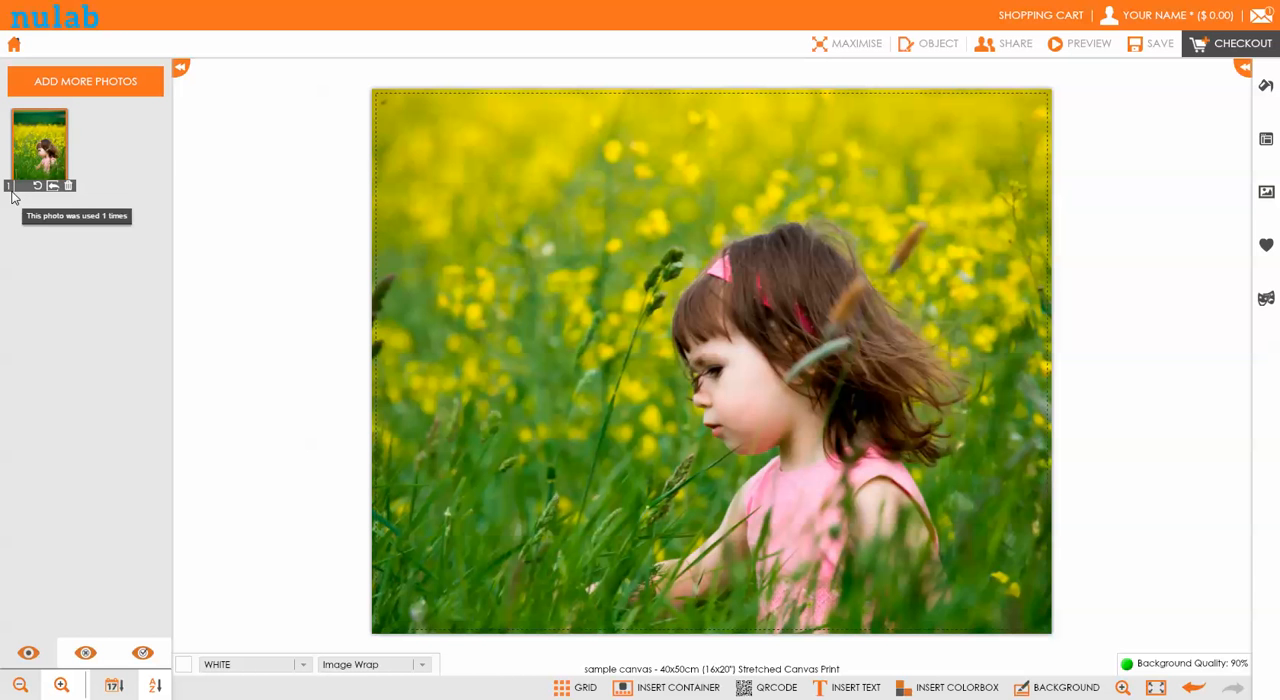
click(1049, 692)
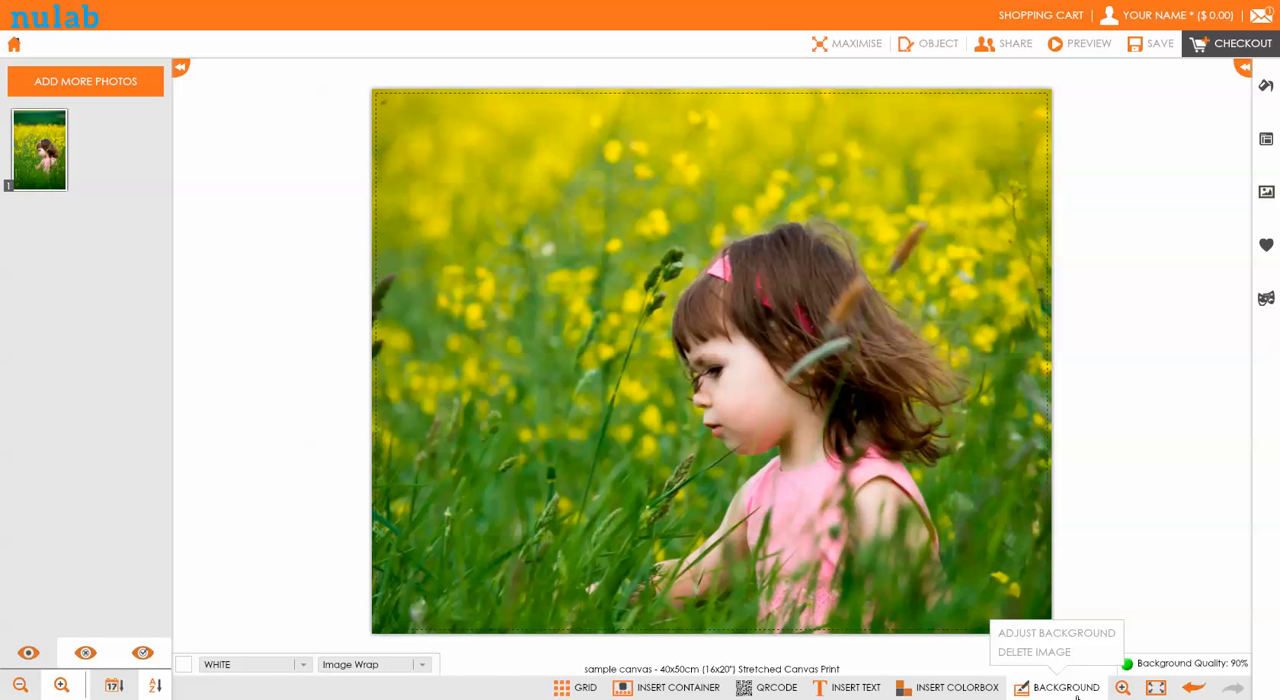
click(1051, 656)
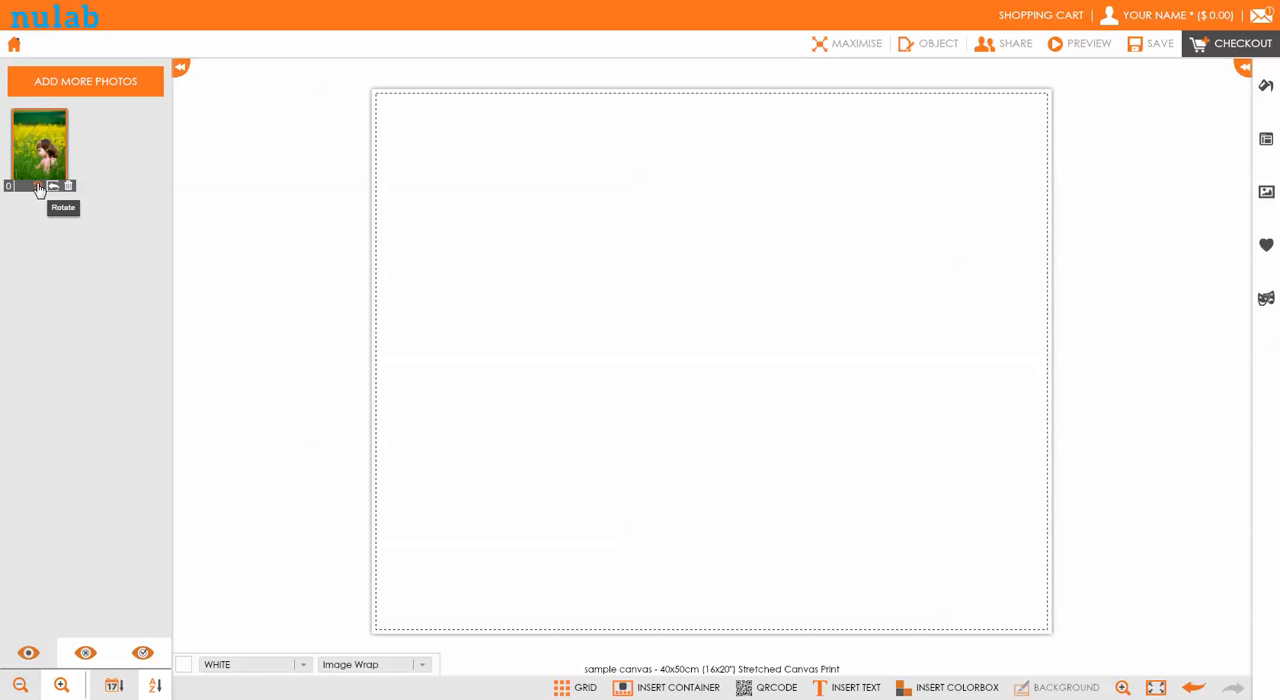
Rotate the uploaded photo and send the rotated version to the canvas background
click(39, 188)
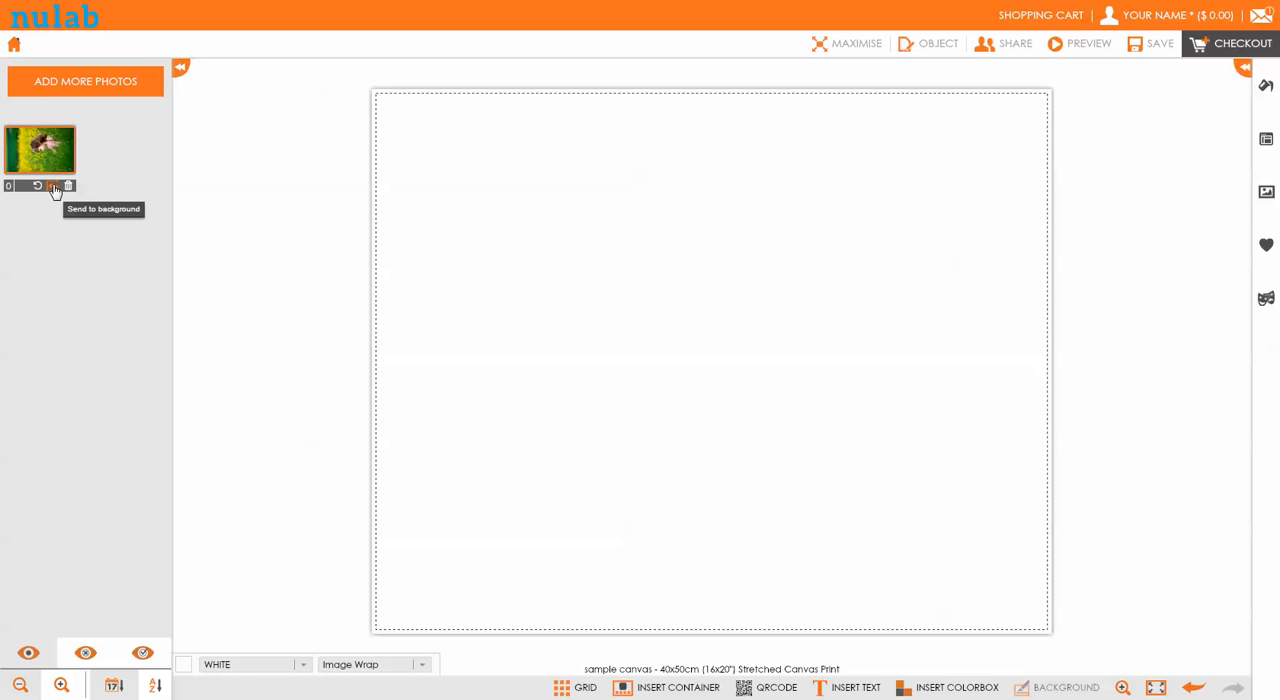
click(53, 188)
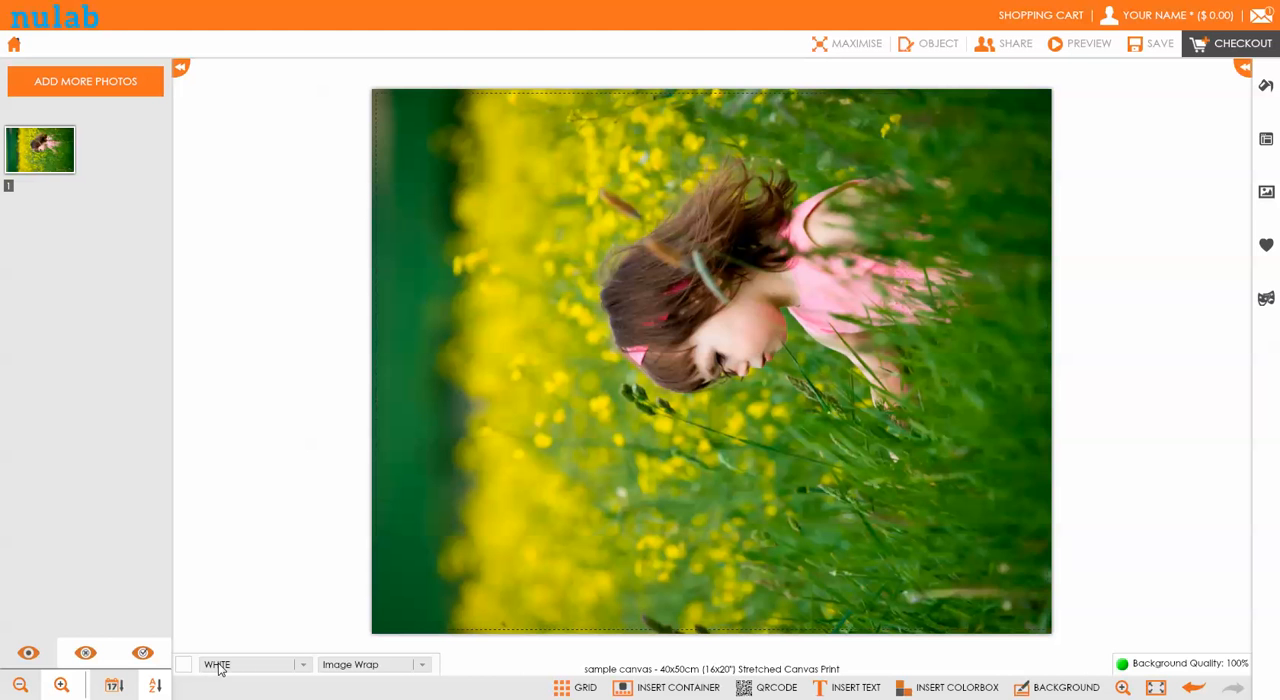
Try the White Wrap frame type and the black frame colour, and set the frame colour back to white
click(348, 665)
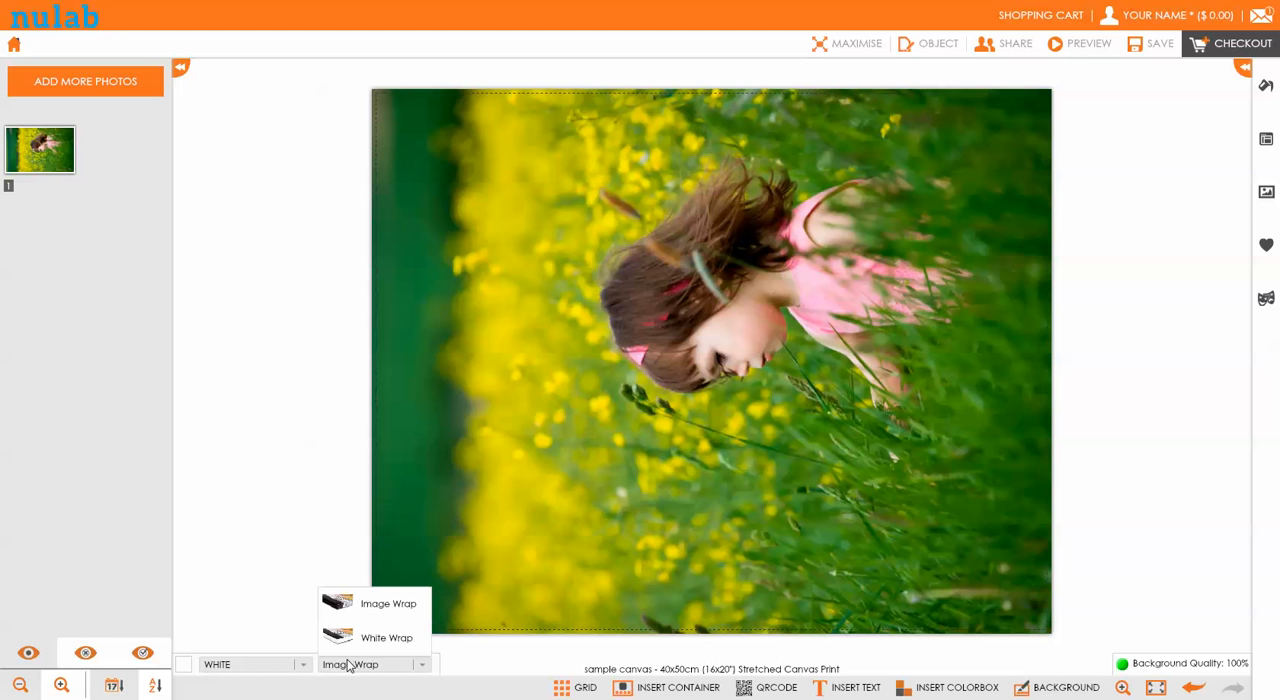
click(381, 641)
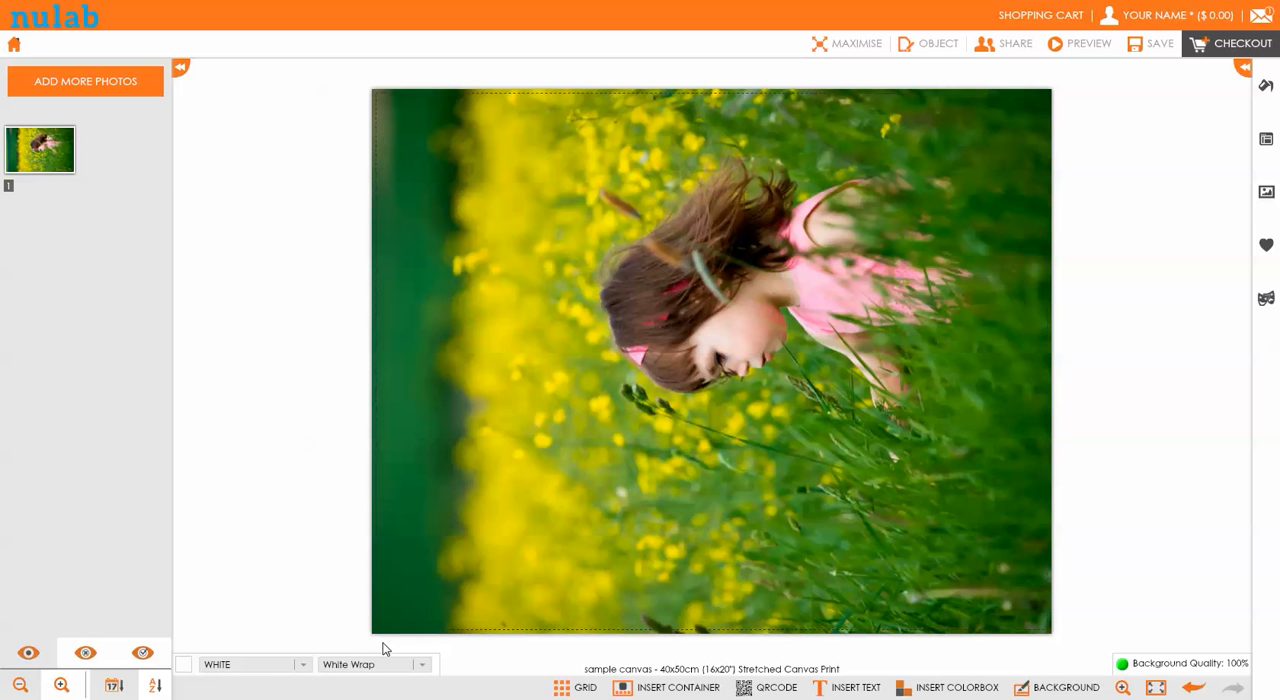
click(276, 669)
click(254, 640)
click(228, 670)
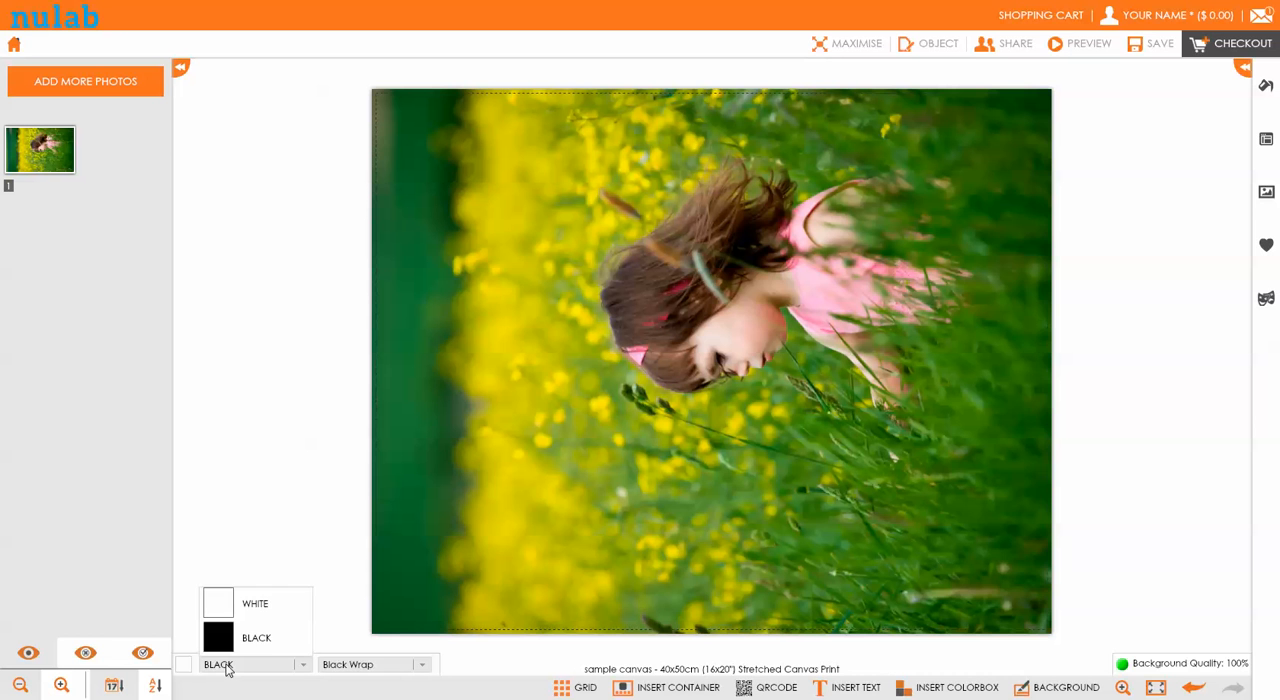
click(238, 620)
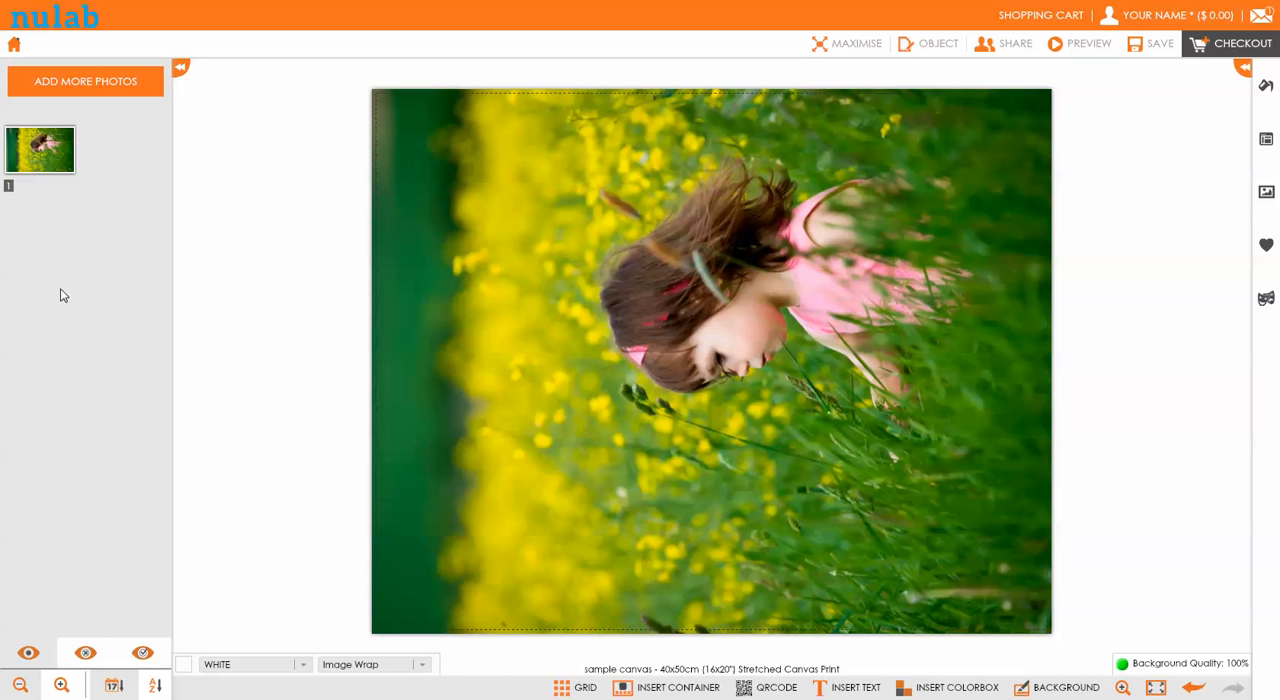
Delete the background image from the canvas and remove the photo of the girl in the flower field from the project's photos
mouse_move(44, 160)
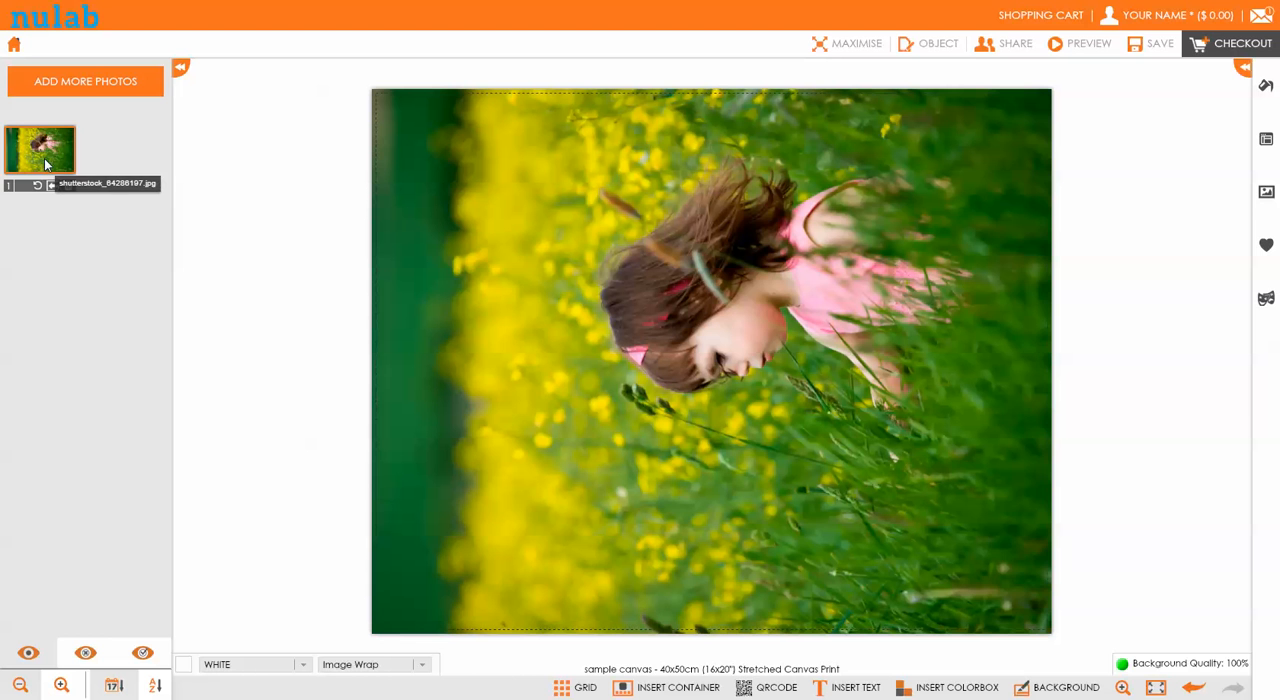
click(1066, 692)
click(1061, 653)
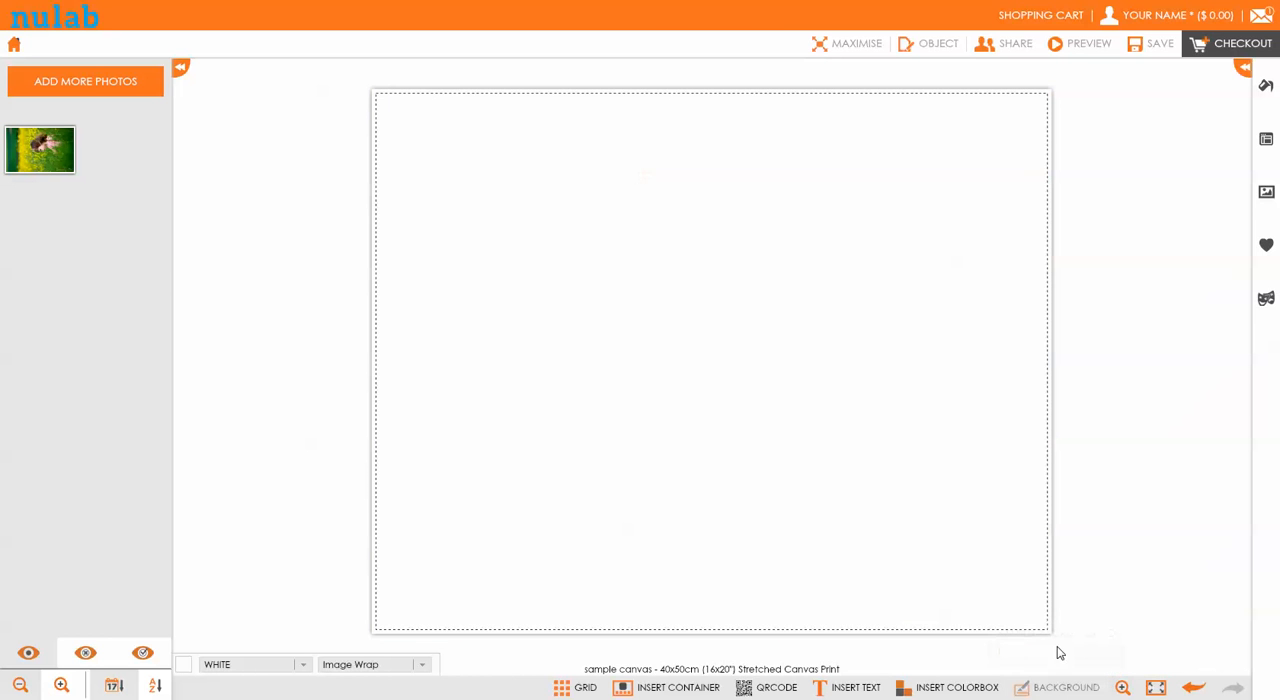
mouse_move(68, 143)
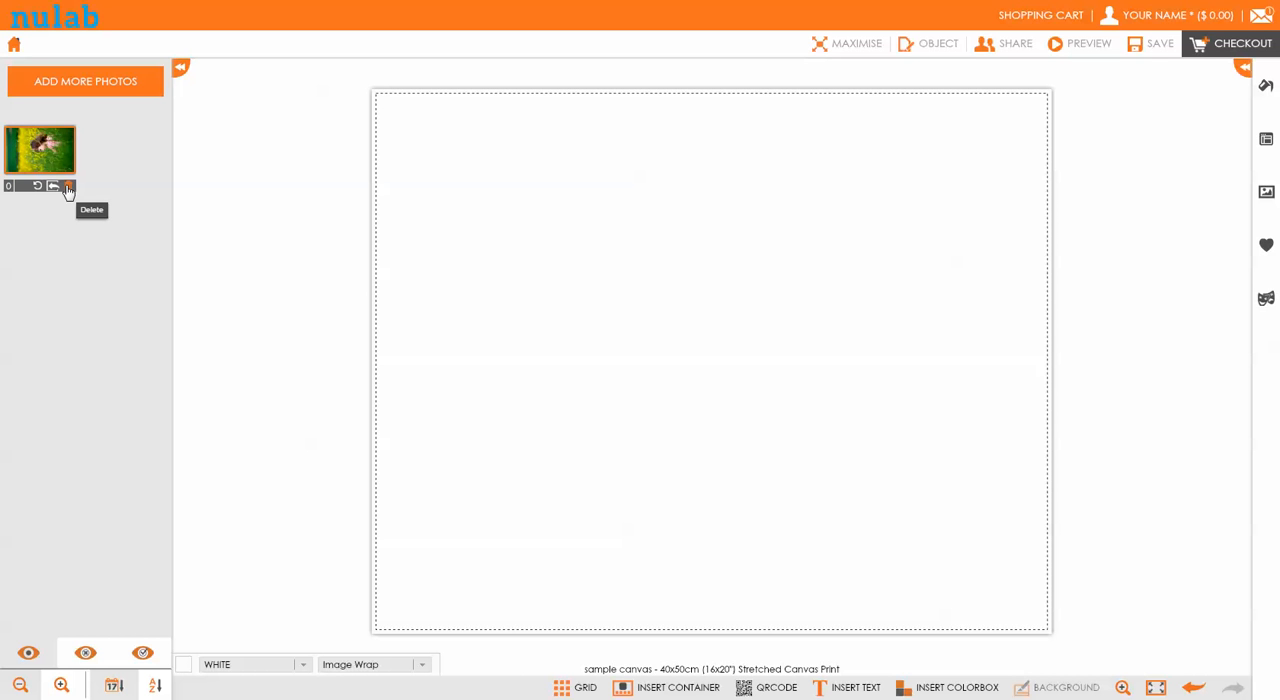
click(68, 189)
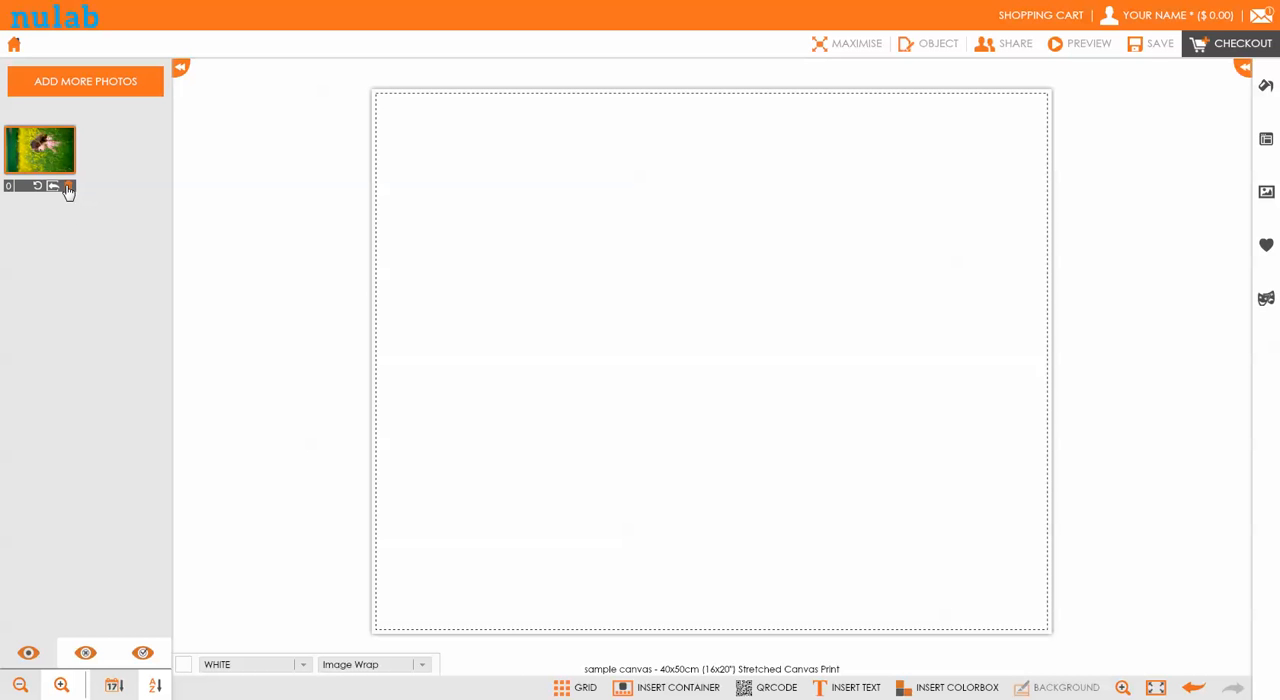
Add shutterstock_57121906.jpg from the computer to the project's photos
click(54, 90)
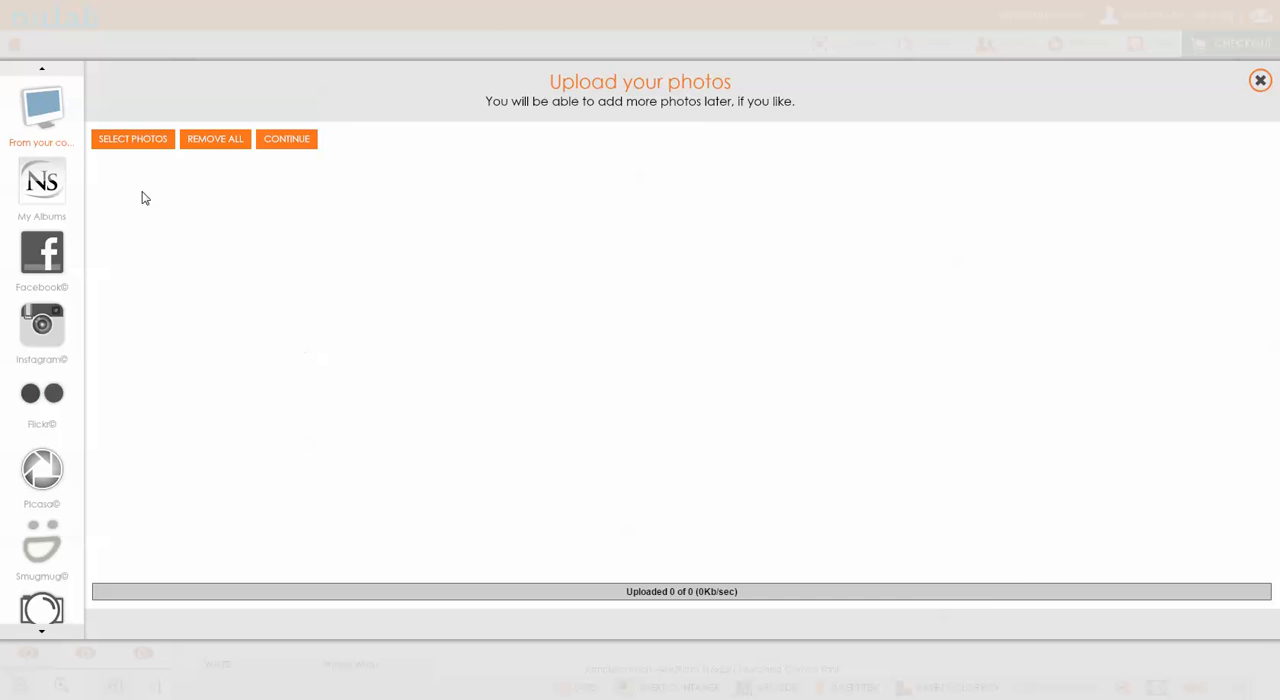
click(116, 142)
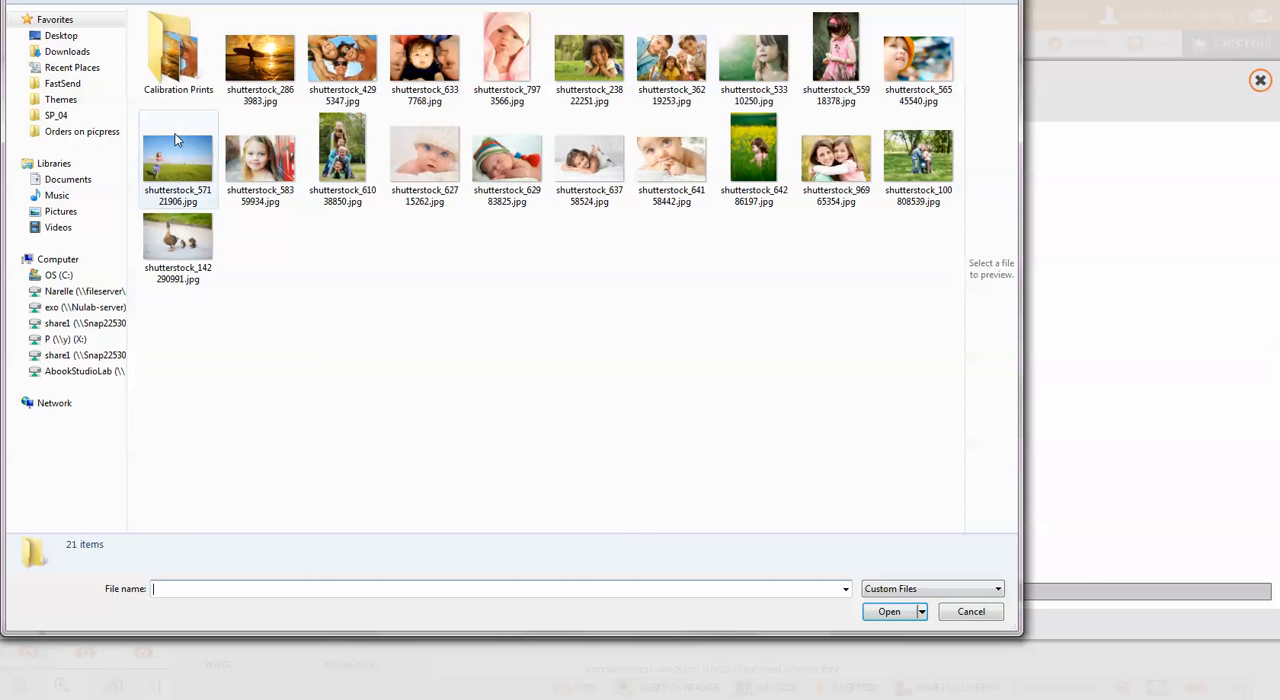
click(177, 172)
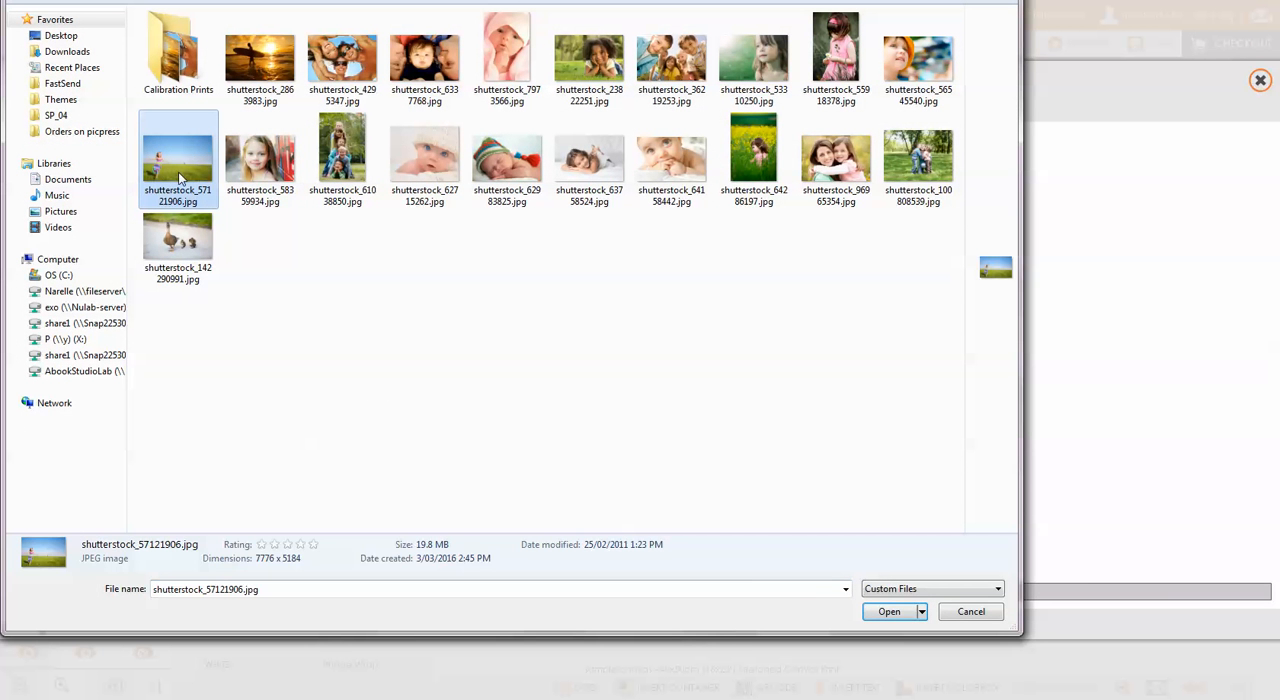
click(886, 612)
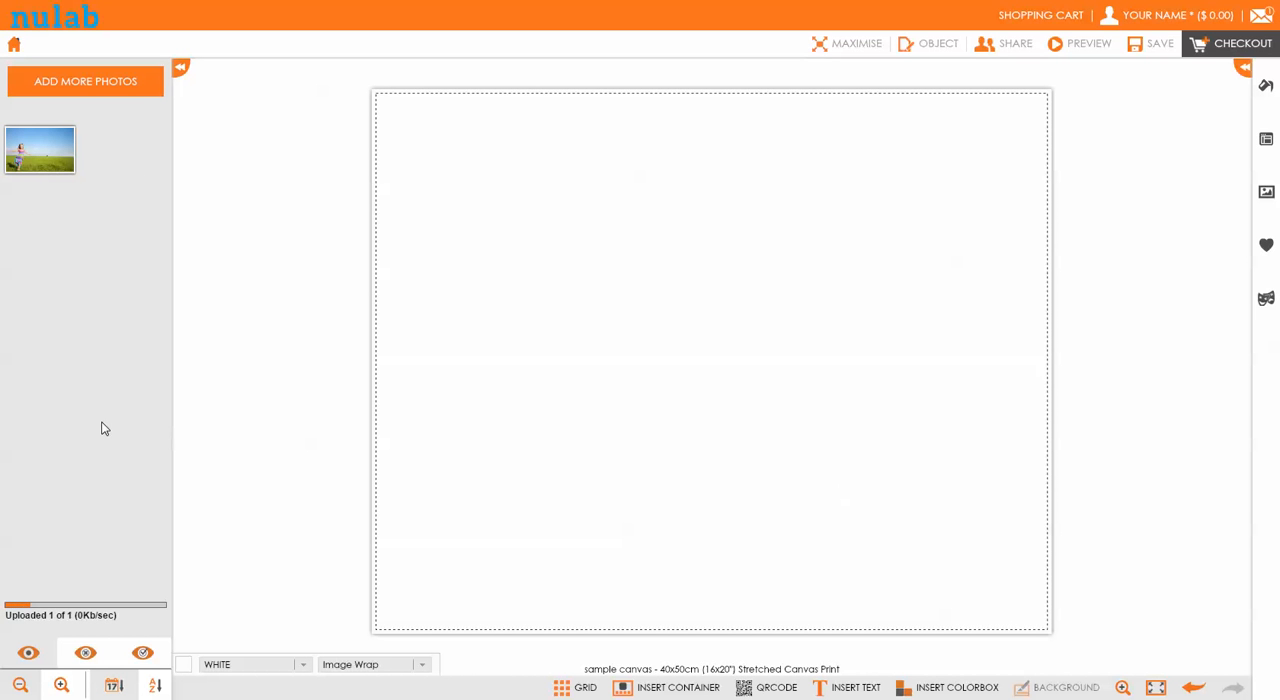
Place the photo of the girl running in the field on the upper middle of the canvas and select it
mouse_move(18, 152)
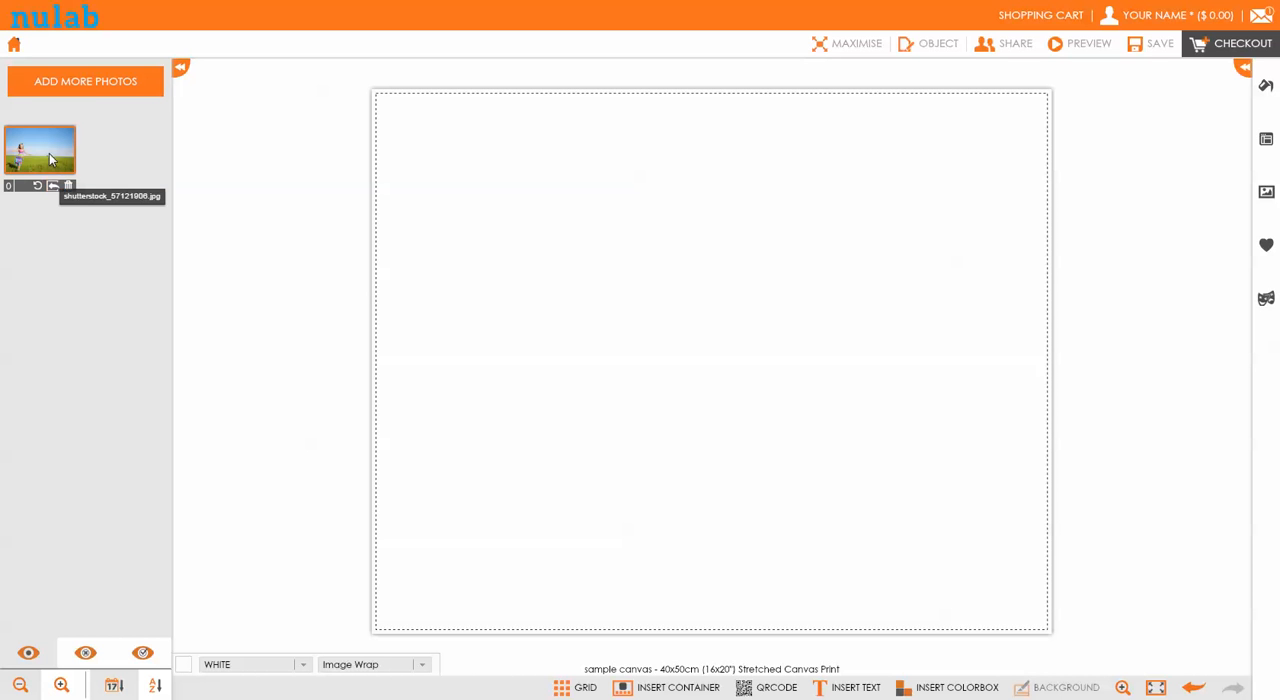
drag(49, 150, 728, 313)
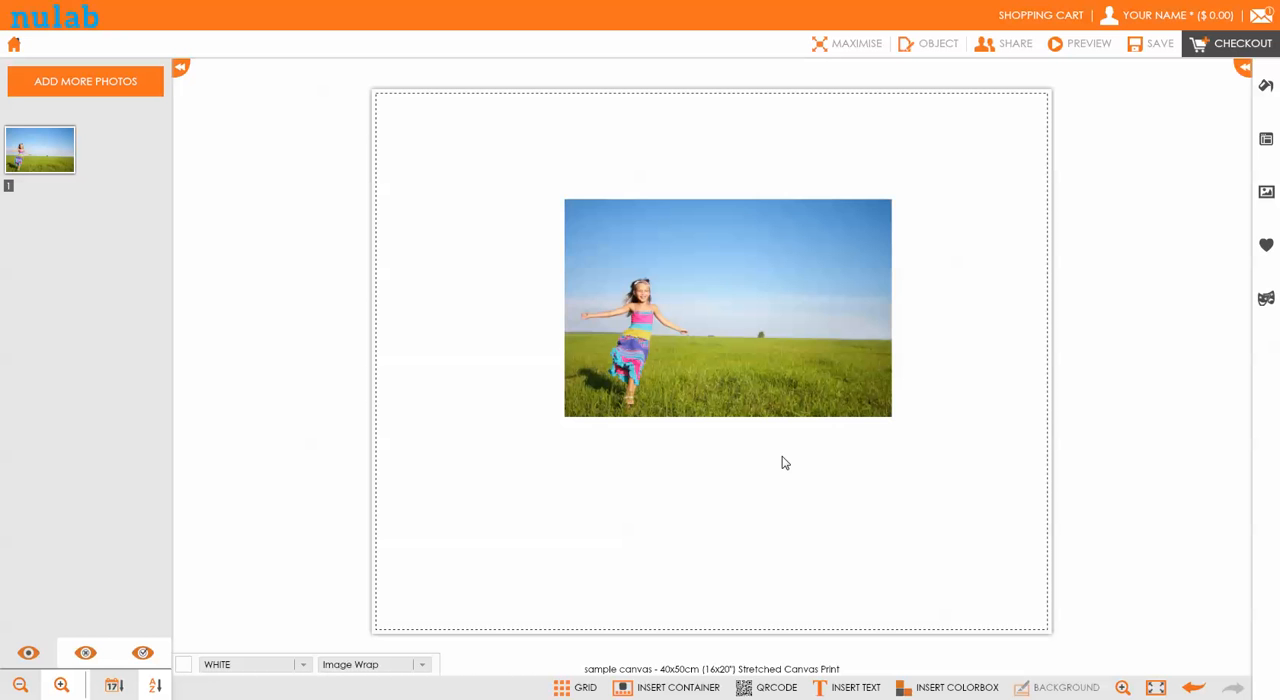
click(721, 357)
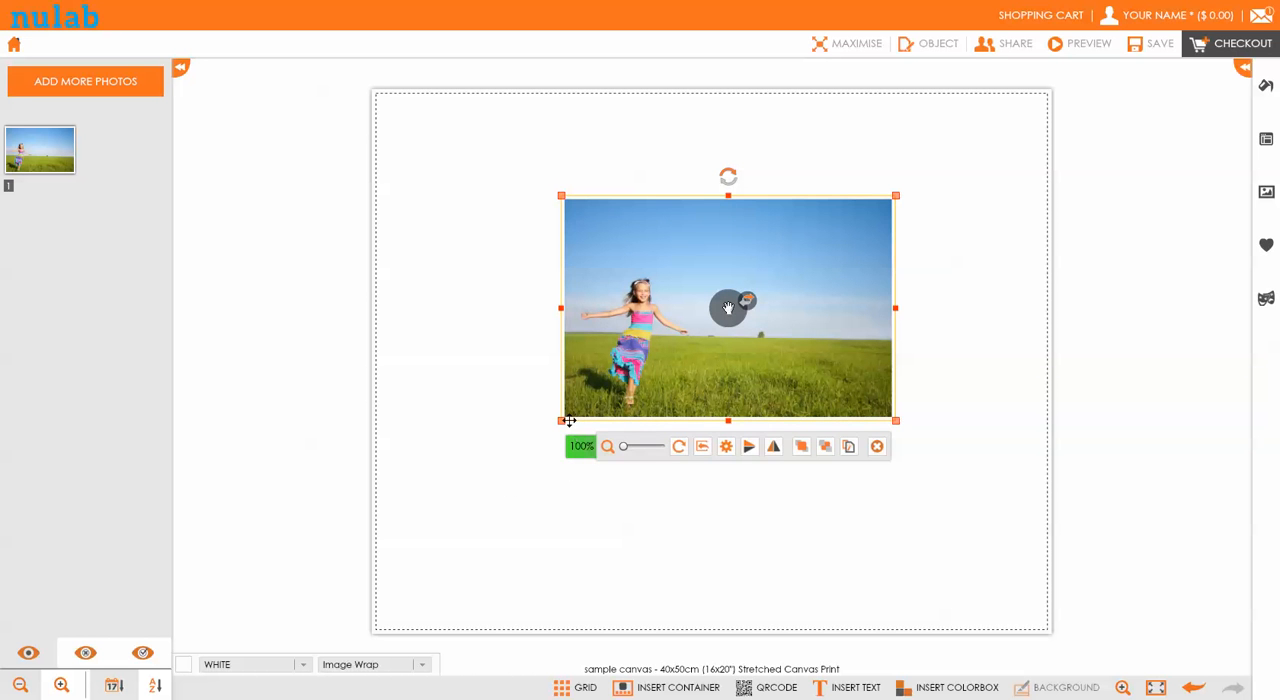
Enlarge the photo of the girl beyond the canvas edges and reposition it so that it covers the whole canvas
drag(560, 420, 326, 677)
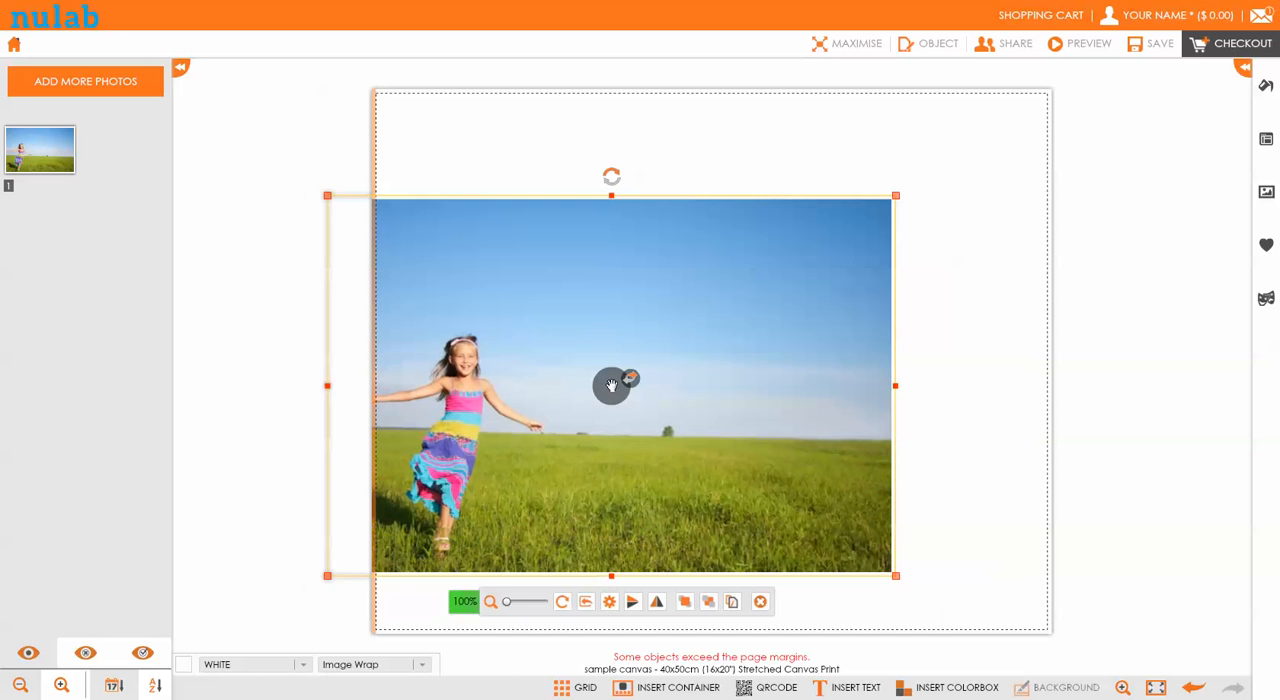
drag(895, 576, 1111, 623)
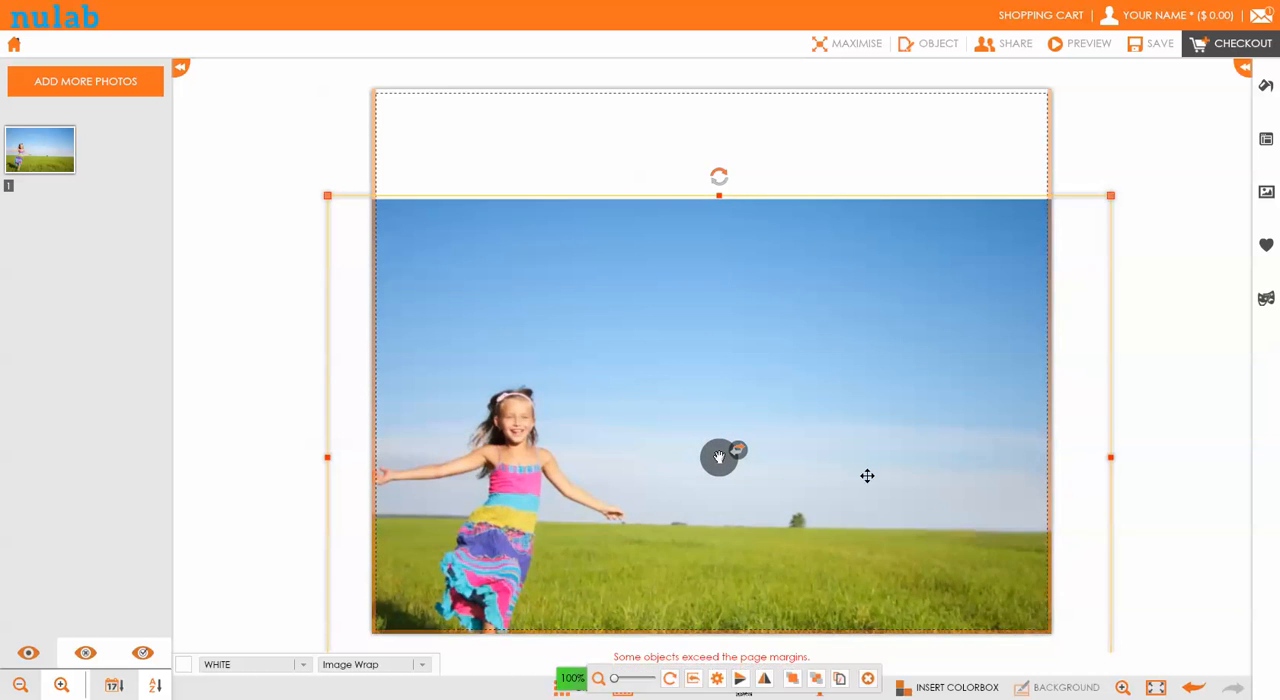
drag(866, 464, 859, 354)
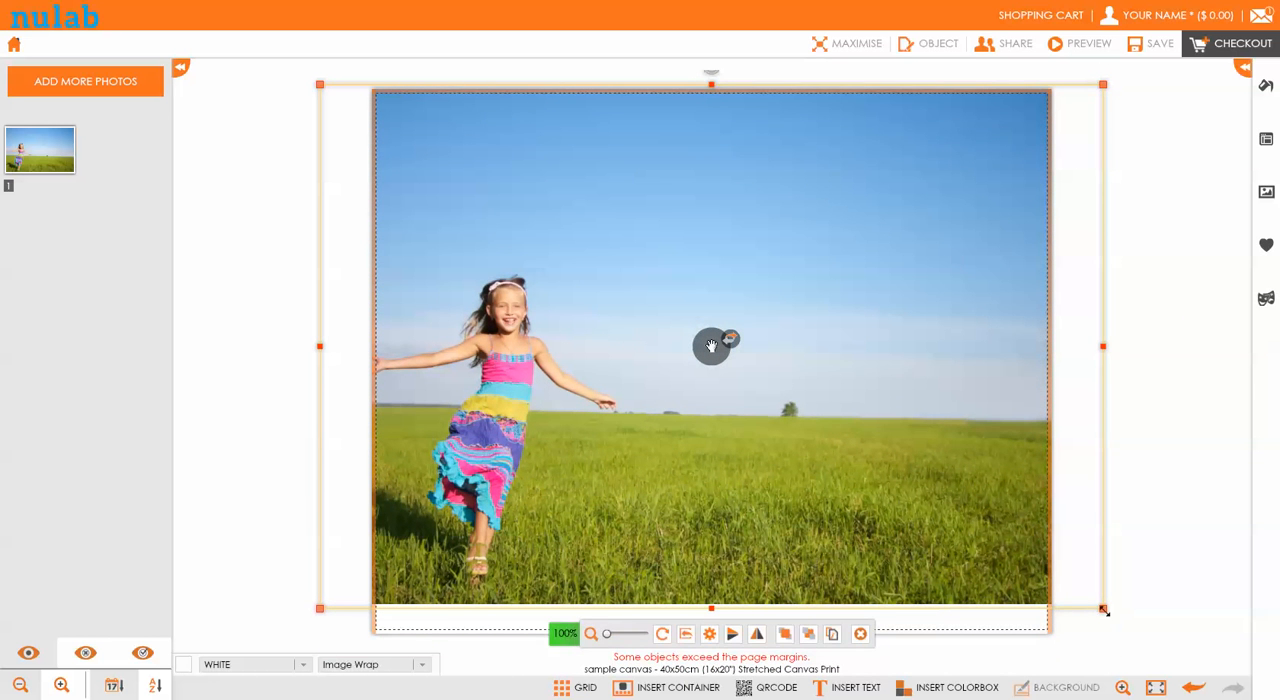
drag(1102, 610, 1186, 629)
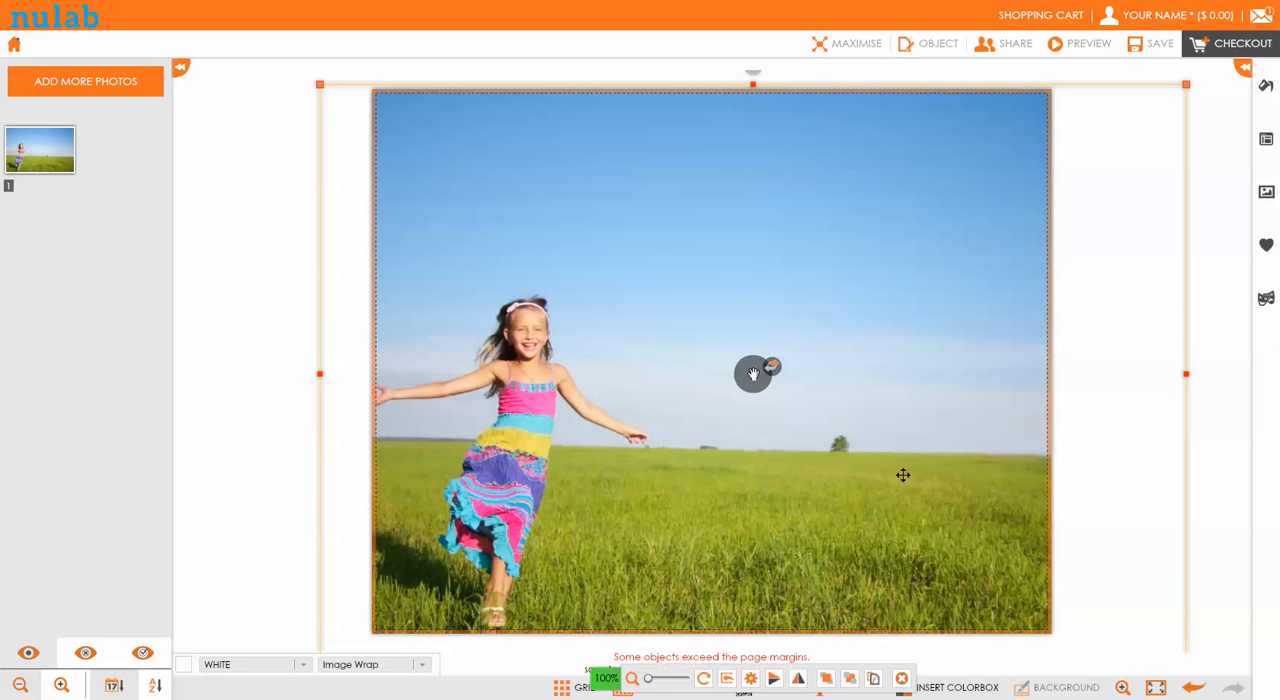
drag(888, 466, 829, 458)
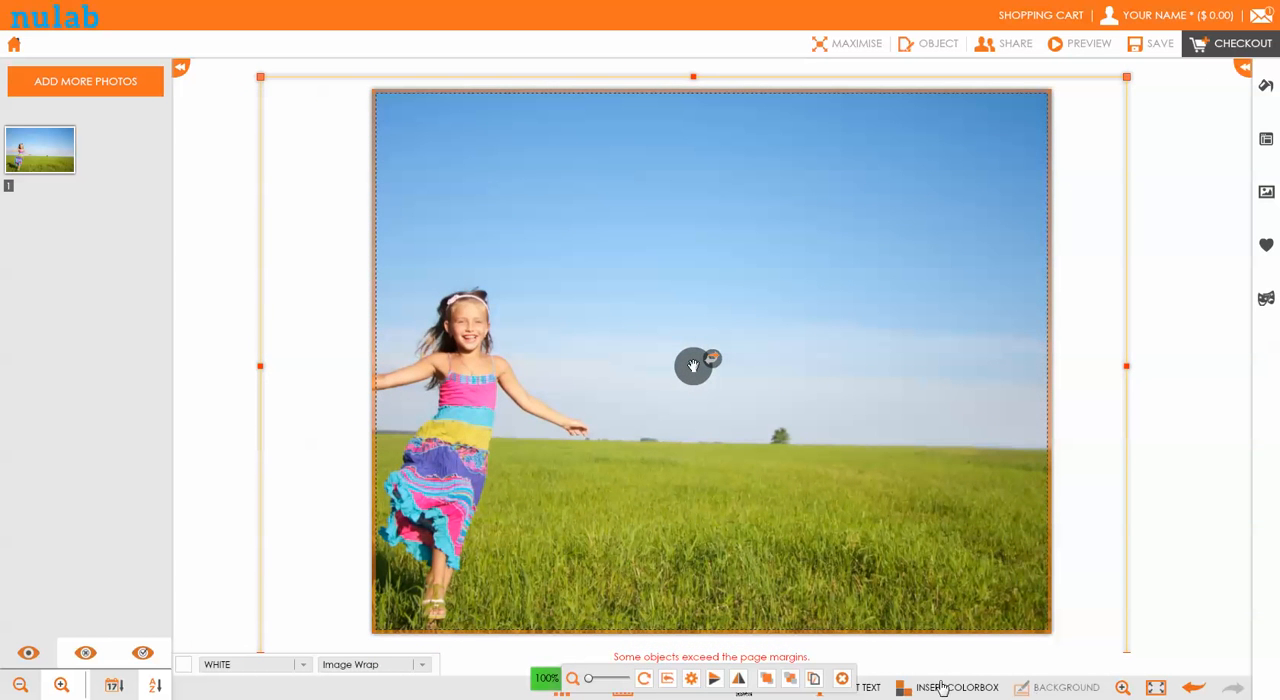
Delete the placed photo from the canvas and set the same project photo as the canvas background
click(842, 678)
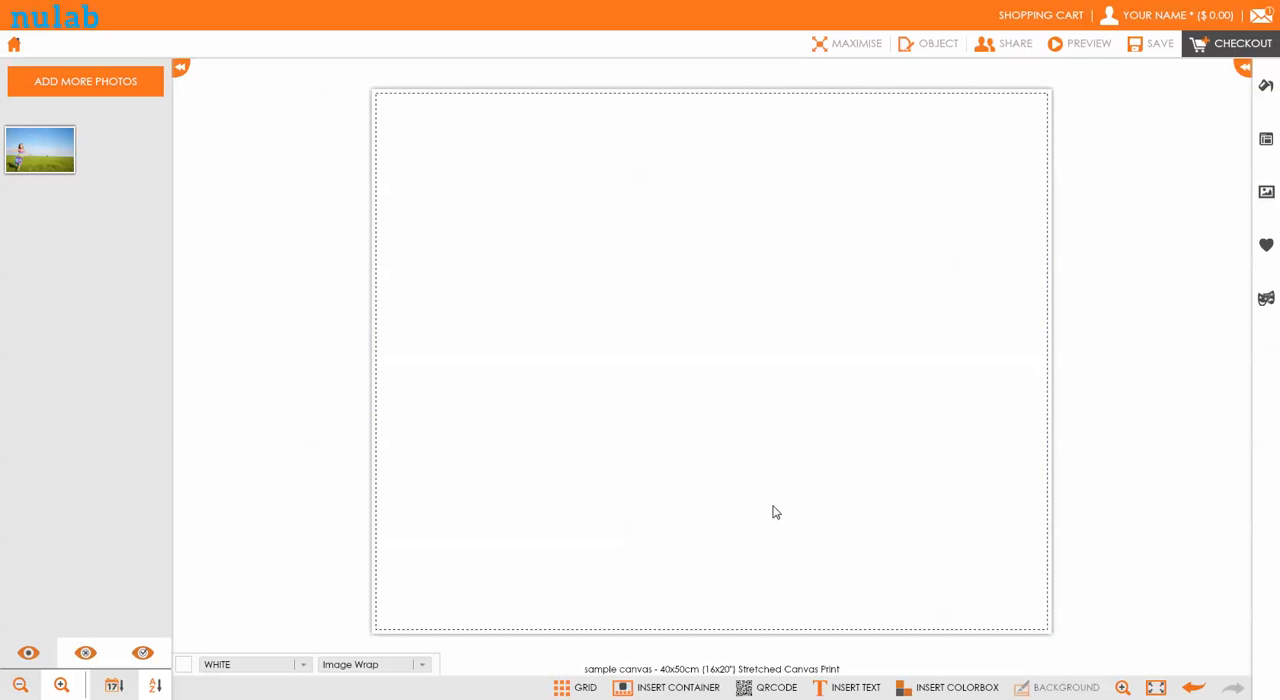
mouse_move(57, 160)
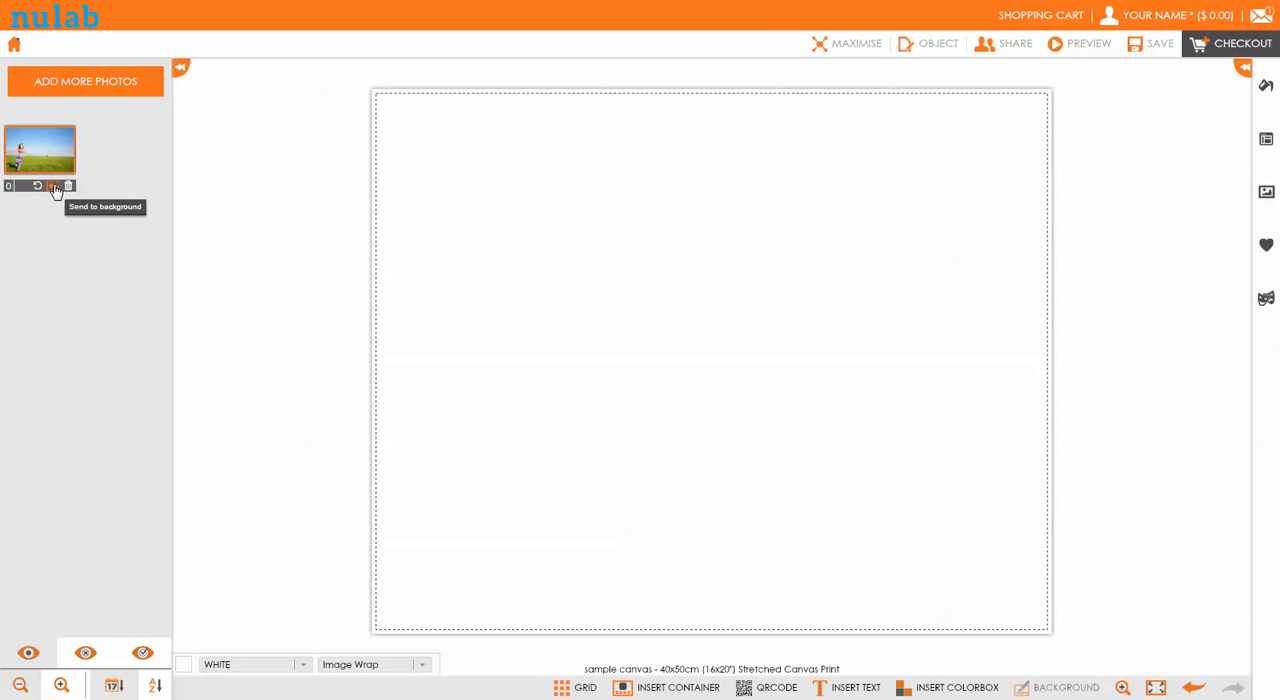
click(54, 187)
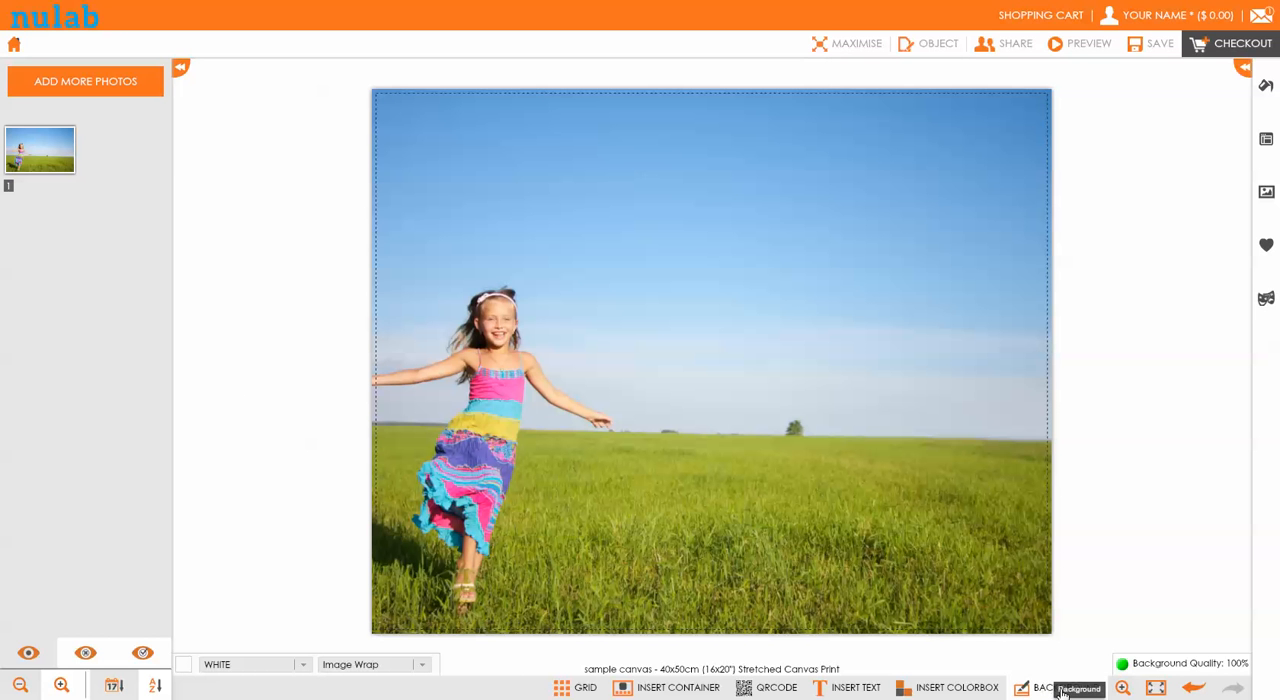
Adjust the background crop to its lower-left part, trimming sky and empty field so the girl's outstretched arms fit, and save it
click(1031, 690)
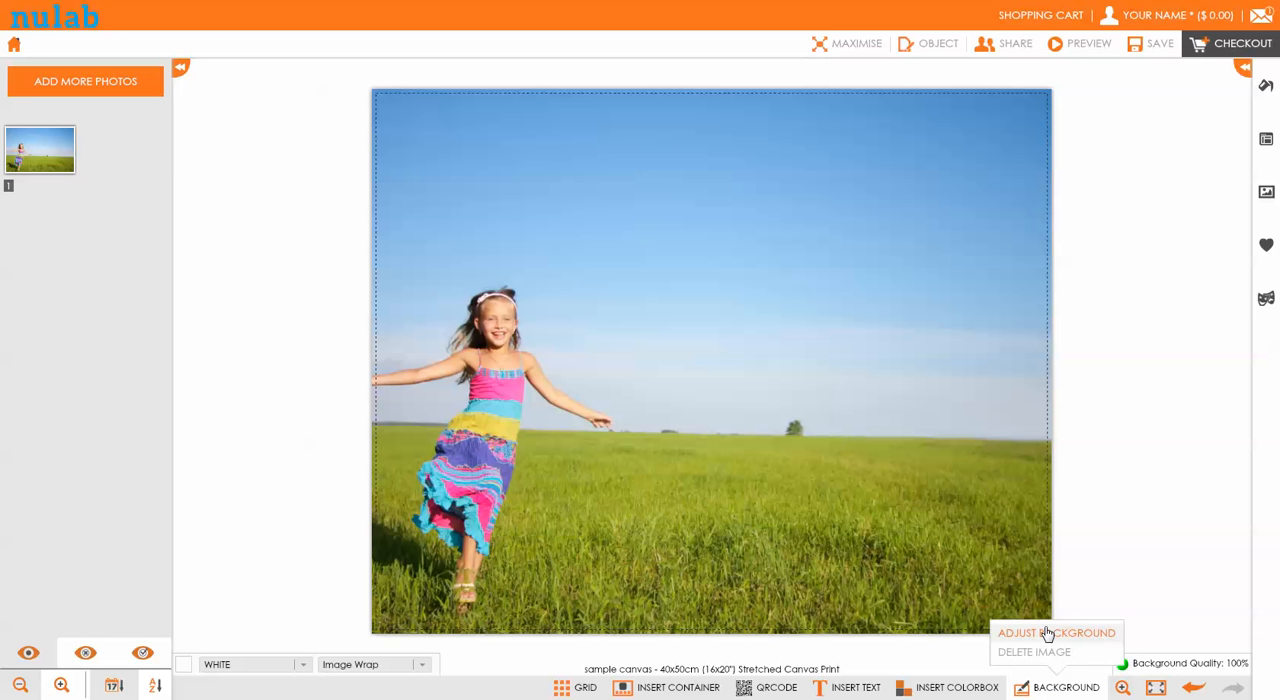
click(1046, 631)
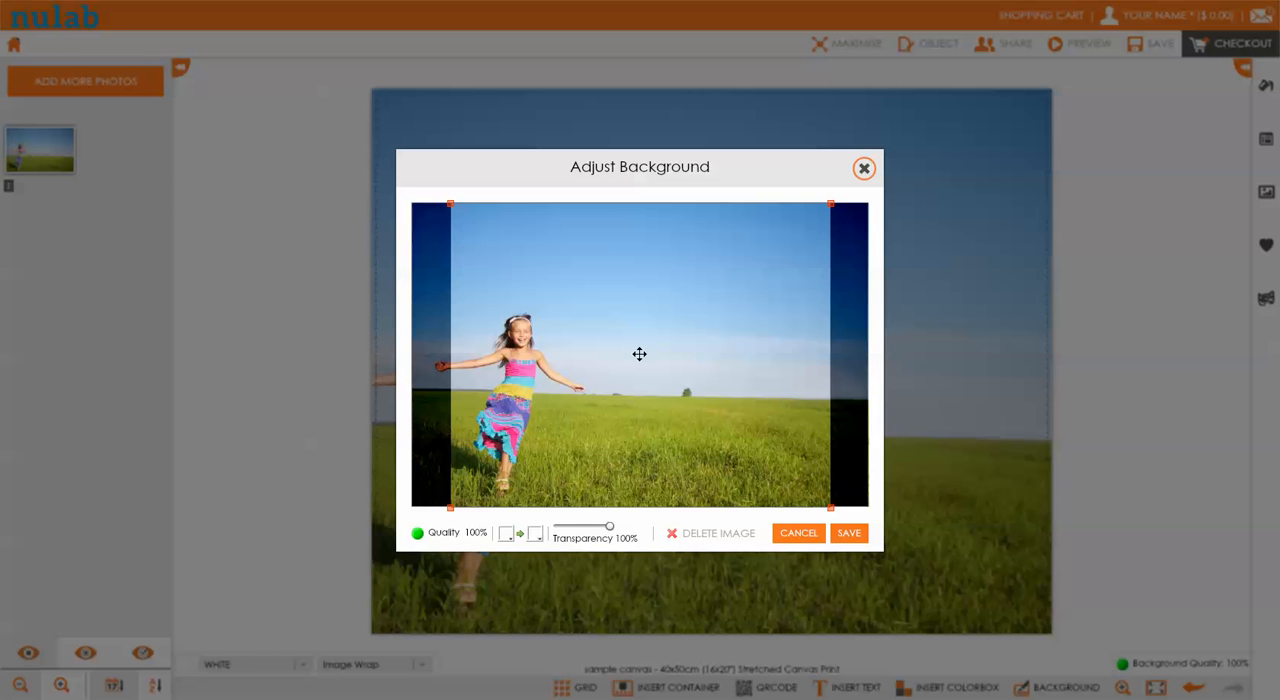
drag(639, 354, 541, 374)
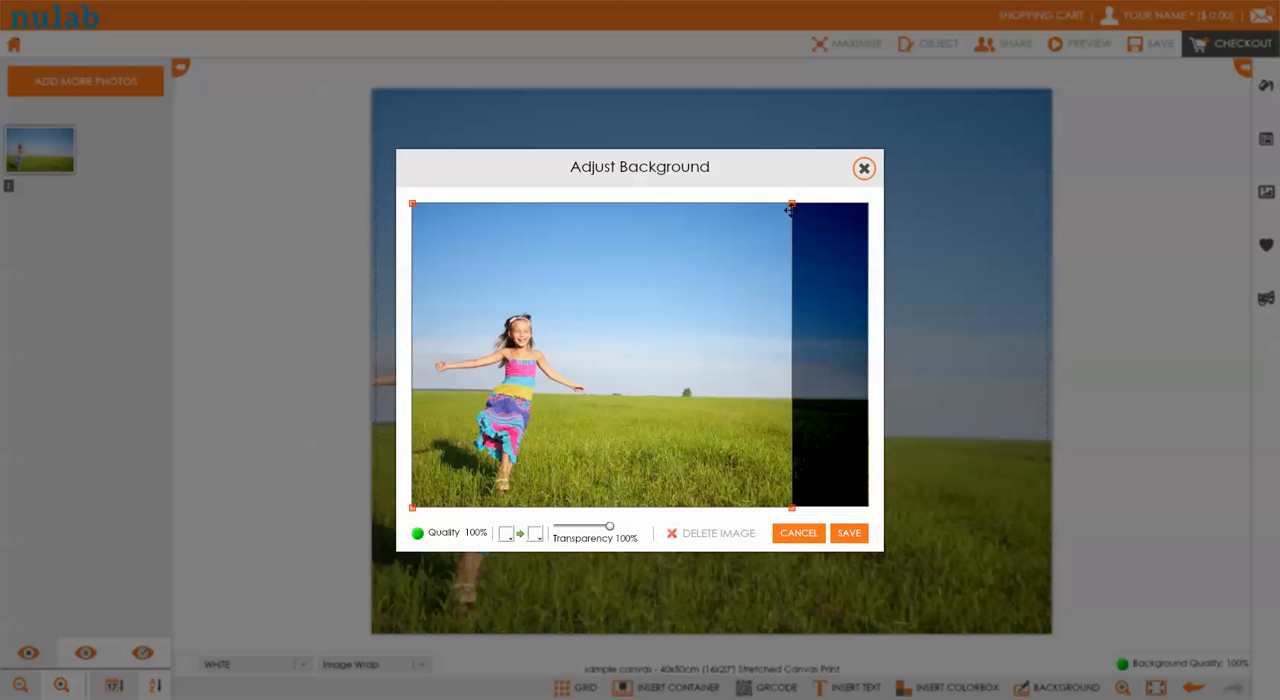
mouse_move(791, 202)
mouse_down()
mouse_move(670, 306)
mouse_move(815, 201)
mouse_move(645, 283)
mouse_move(724, 257)
mouse_move(814, 194)
mouse_up()
drag(711, 311, 677, 314)
drag(792, 203, 756, 231)
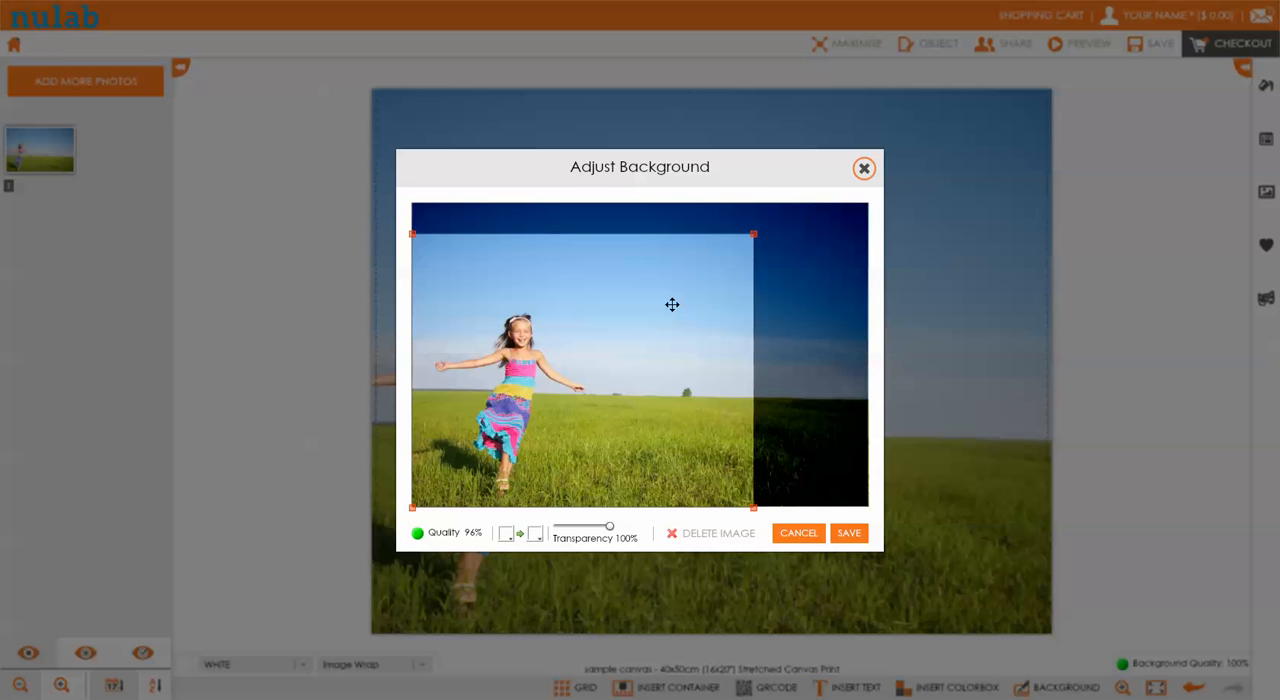
click(850, 536)
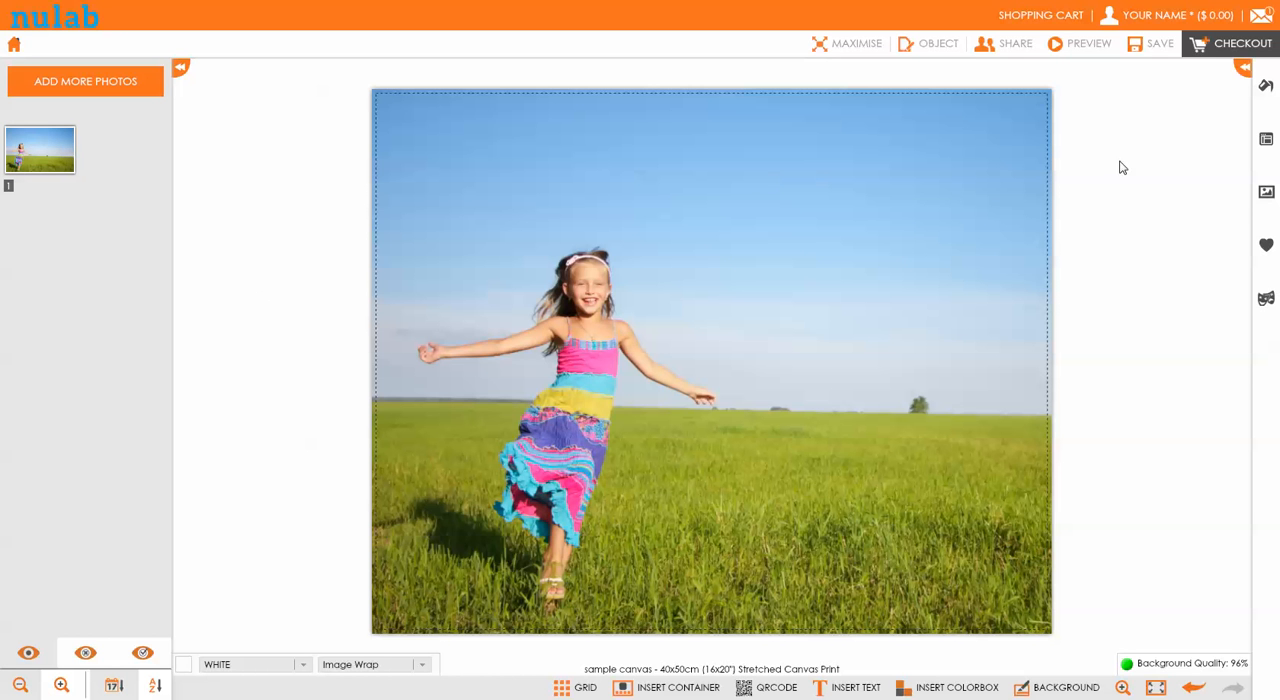
Proceed to checkout with the finished canvas project
click(1225, 47)
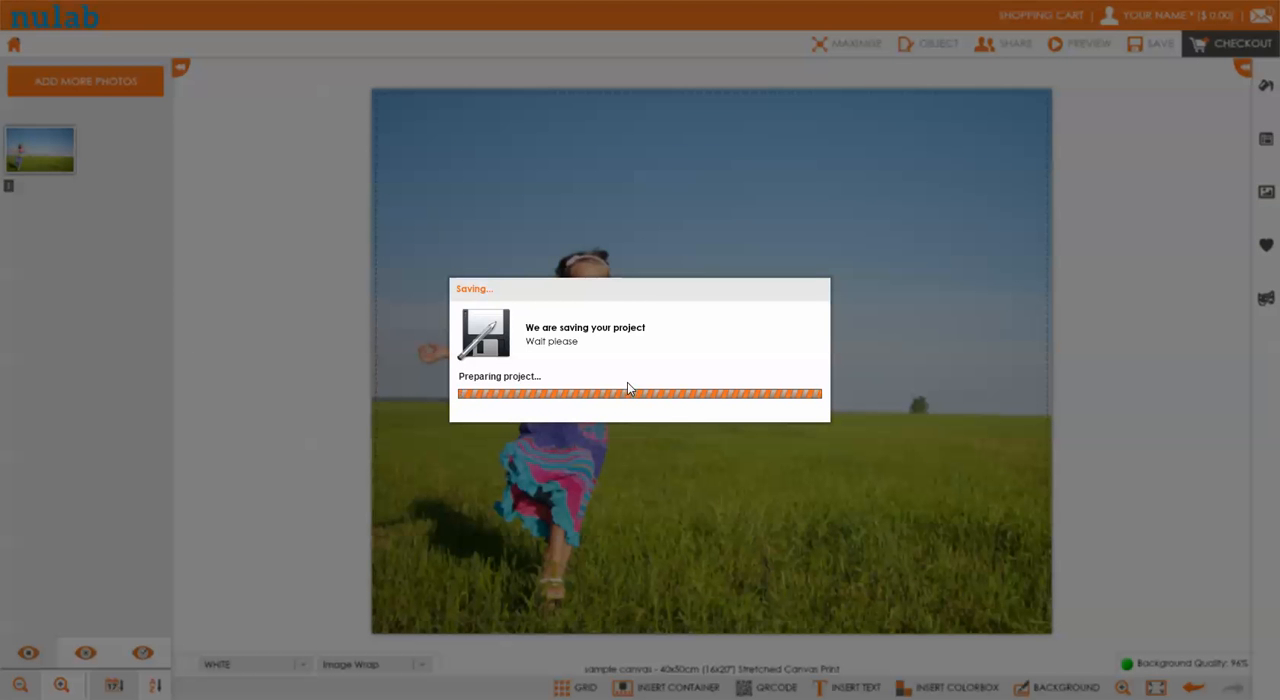